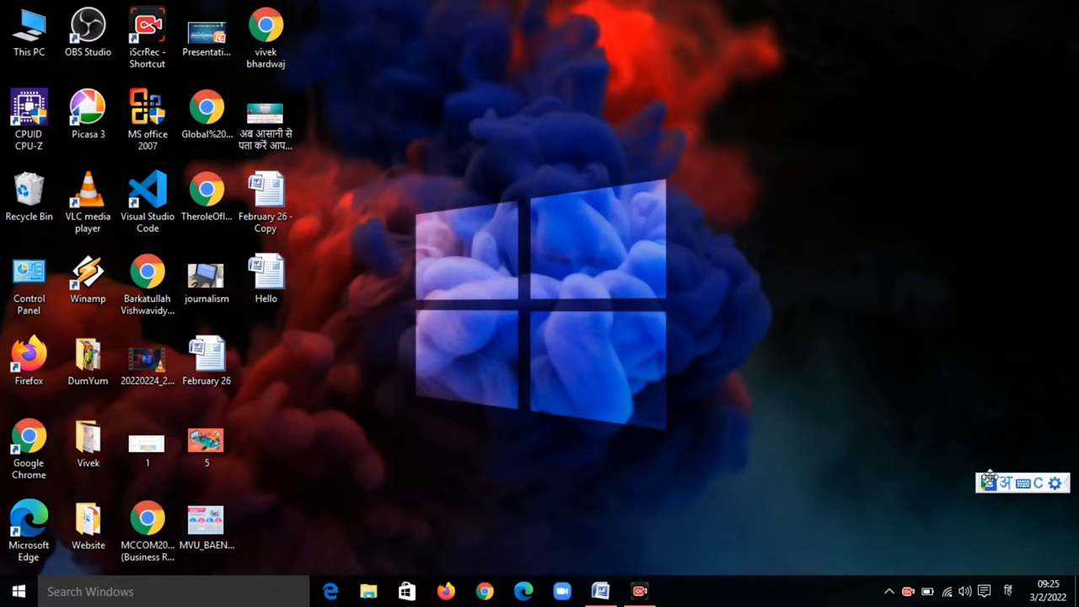
pyautogui.click(600, 591)
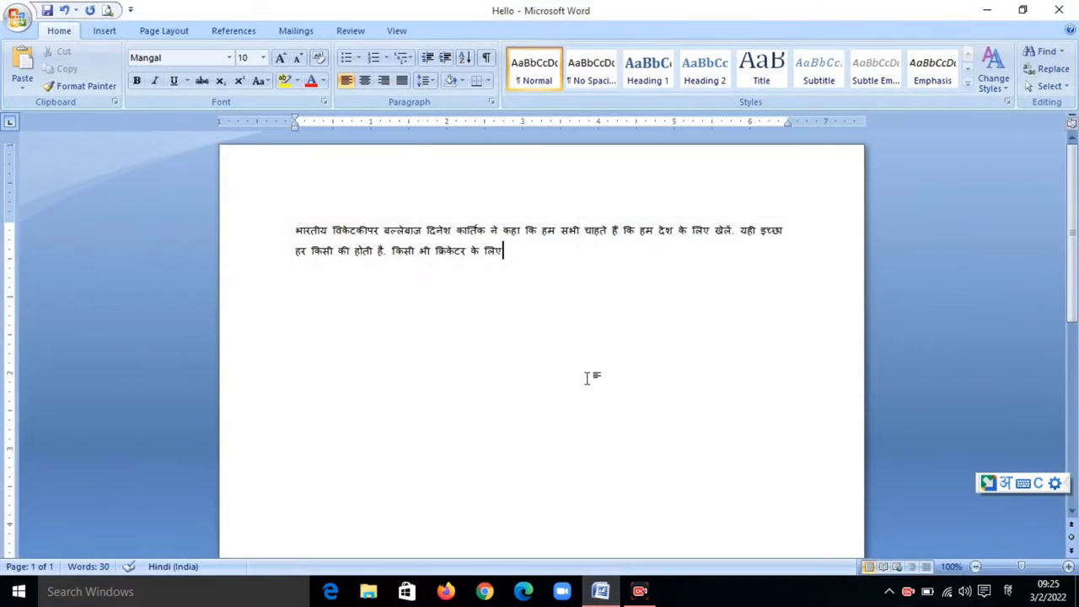
pyautogui.press('Return')
pyautogui.write('vivek')
pyautogui.press('BackSpace')
pyautogui.press('BackSpace')
pyautogui.press('BackSpace')
pyautogui.press('BackSpace')
# Step: Select the Hindi paragraph and paste copies below it until it repeats six times
pyautogui.moveTo(507, 251); pyautogui.dragTo(304, 234)
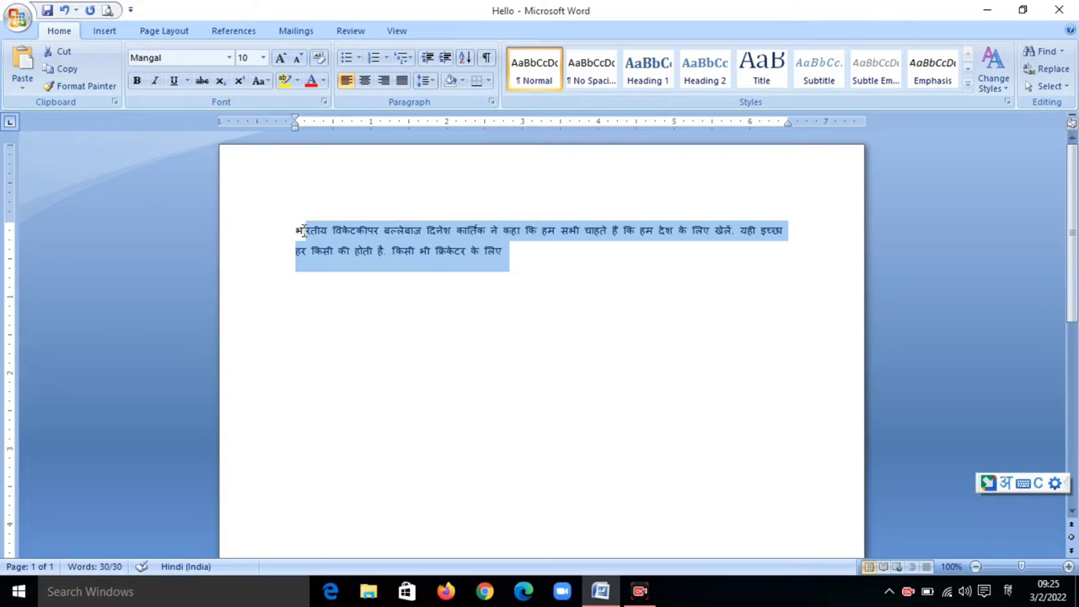
pyautogui.click(304, 232)
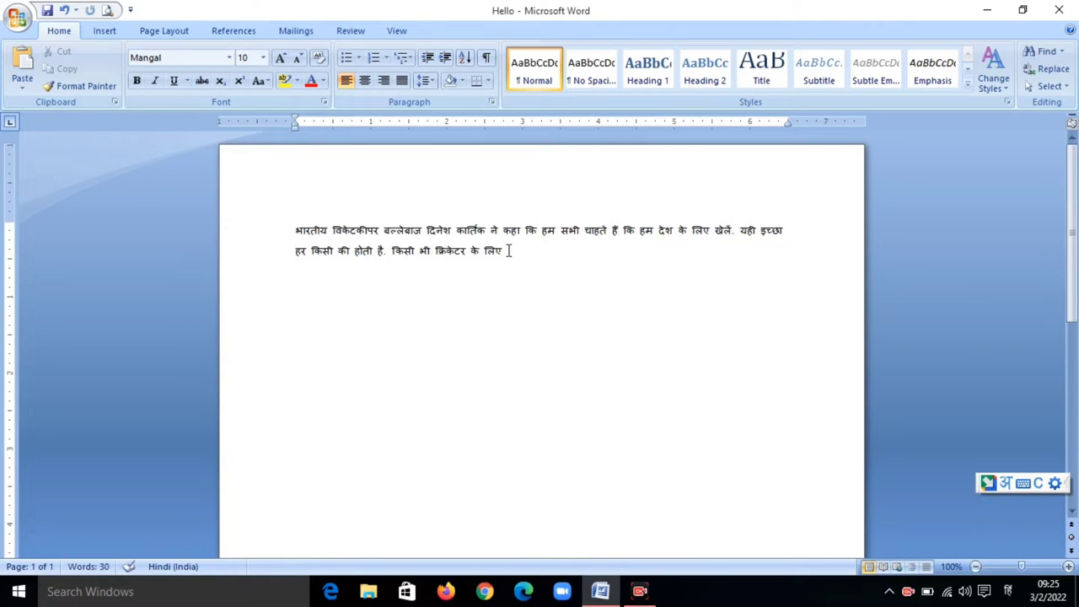
pyautogui.moveTo(508, 250); pyautogui.dragTo(305, 232)
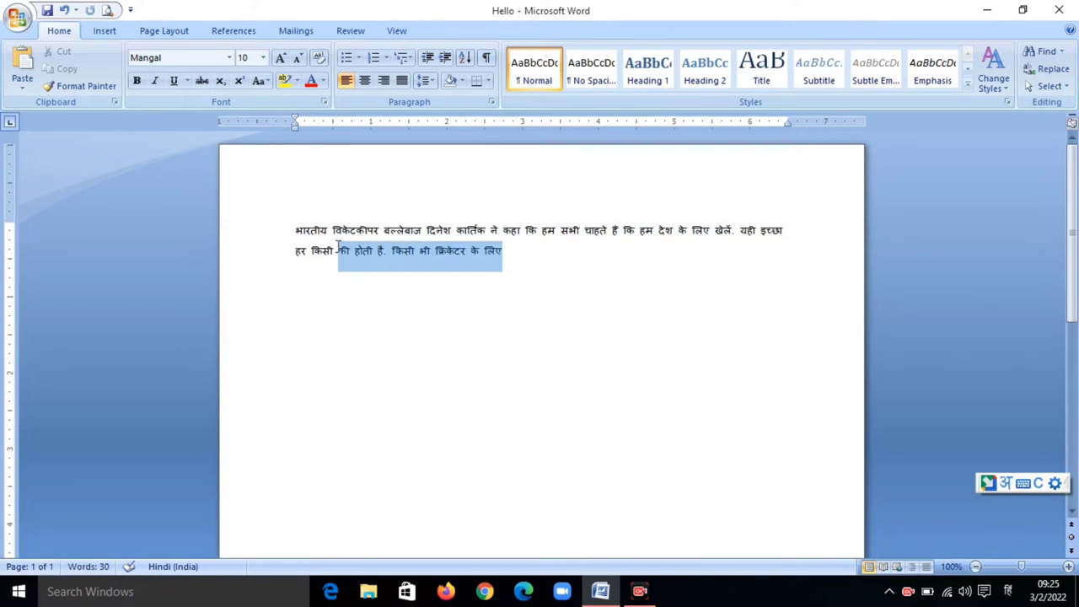
pyautogui.click(305, 297)
pyautogui.hotkey('ctrl', 'v')
pyautogui.hotkey('ctrl', 'v')
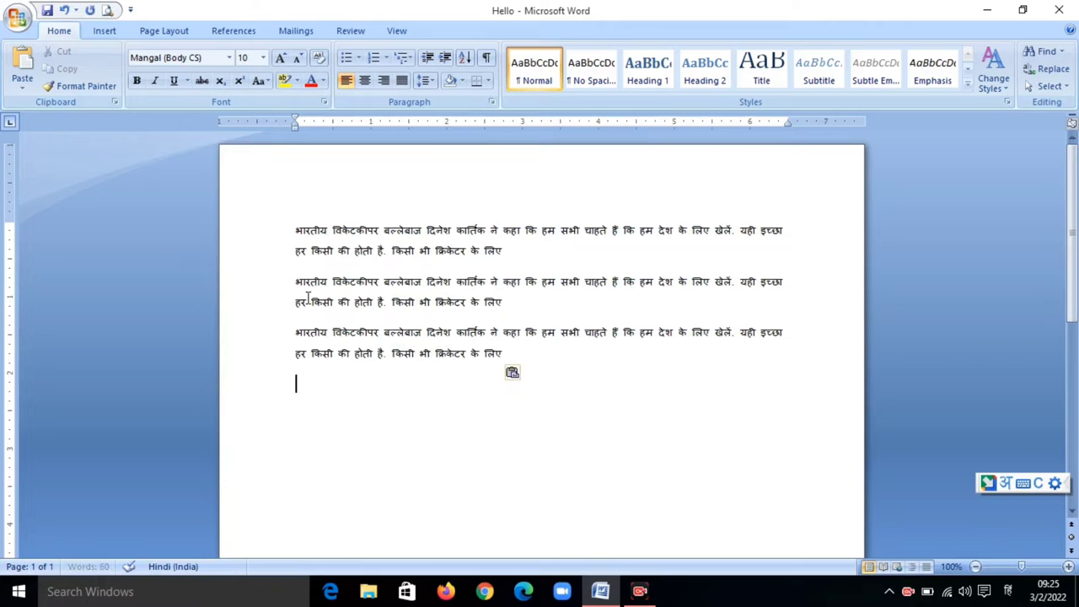
pyautogui.hotkey('ctrl', 'v')
pyautogui.hotkey('ctrl', 'v')
pyautogui.hotkey('ctrl', 'v')
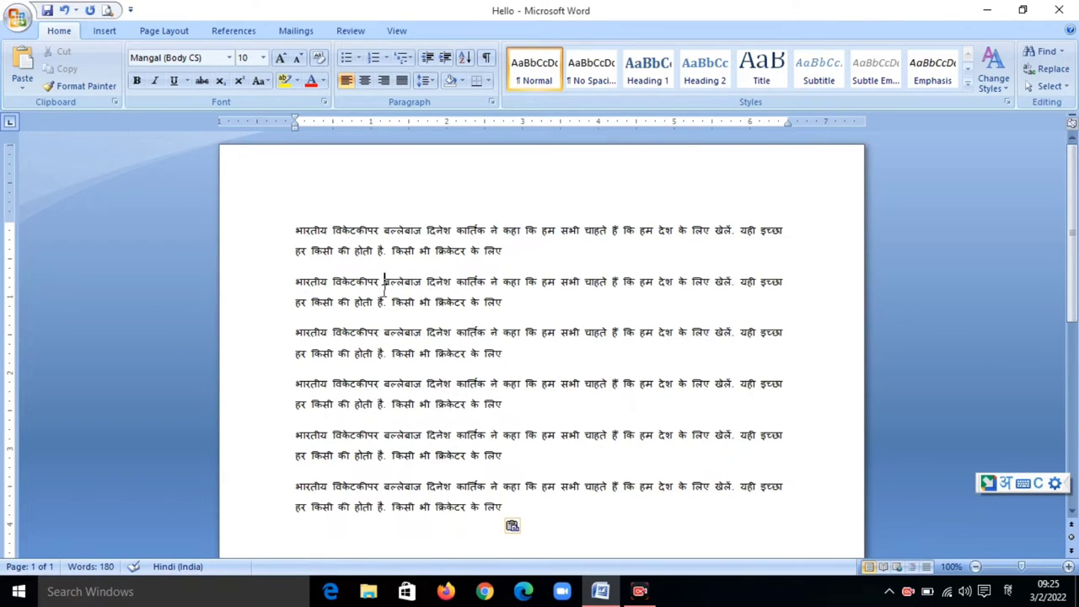
# Step: Launch Google Chrome from the taskbar
pyautogui.moveTo(339, 302); pyautogui.dragTo(419, 404)
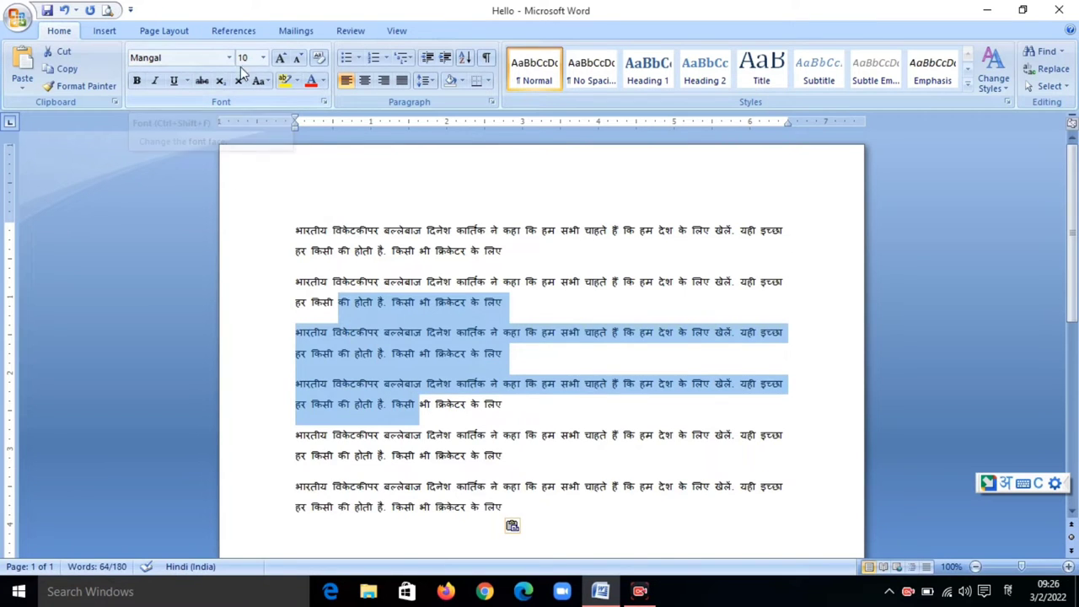
pyautogui.click(398, 352)
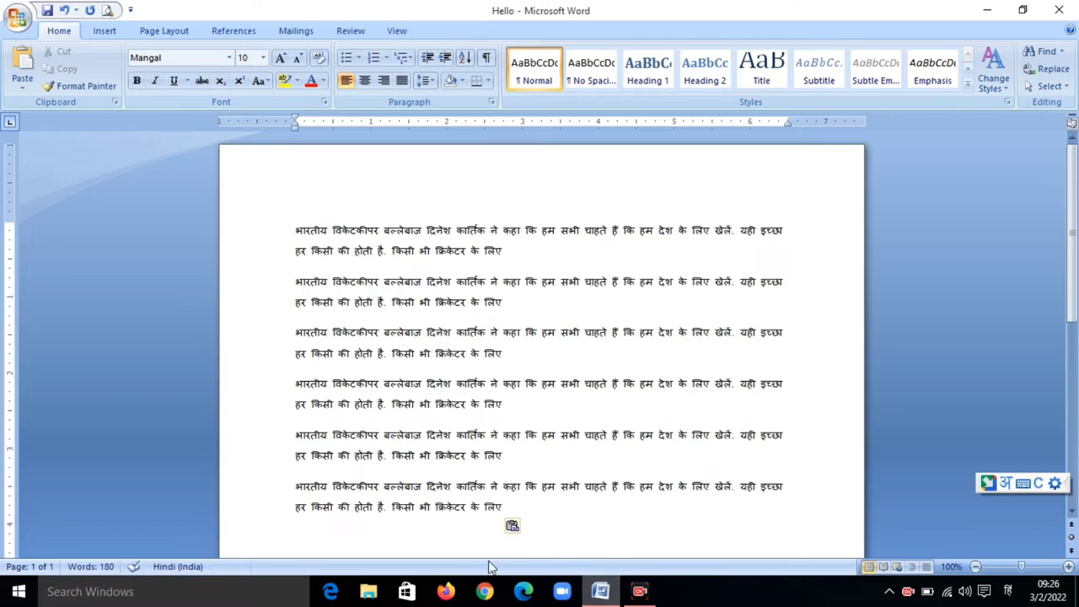
pyautogui.click(485, 591)
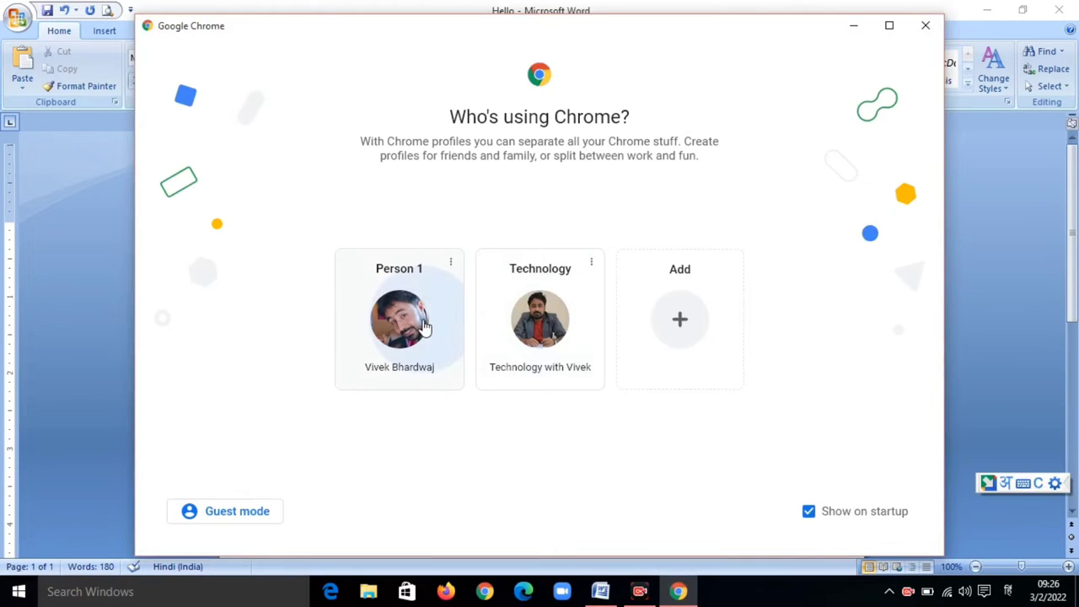
# Step: Use the first Chrome profile, rerun the 'mangal to kruti dev' search, and open the krutidevunicodeconverter.com result
pyautogui.click(424, 328)
pyautogui.click(243, 43)
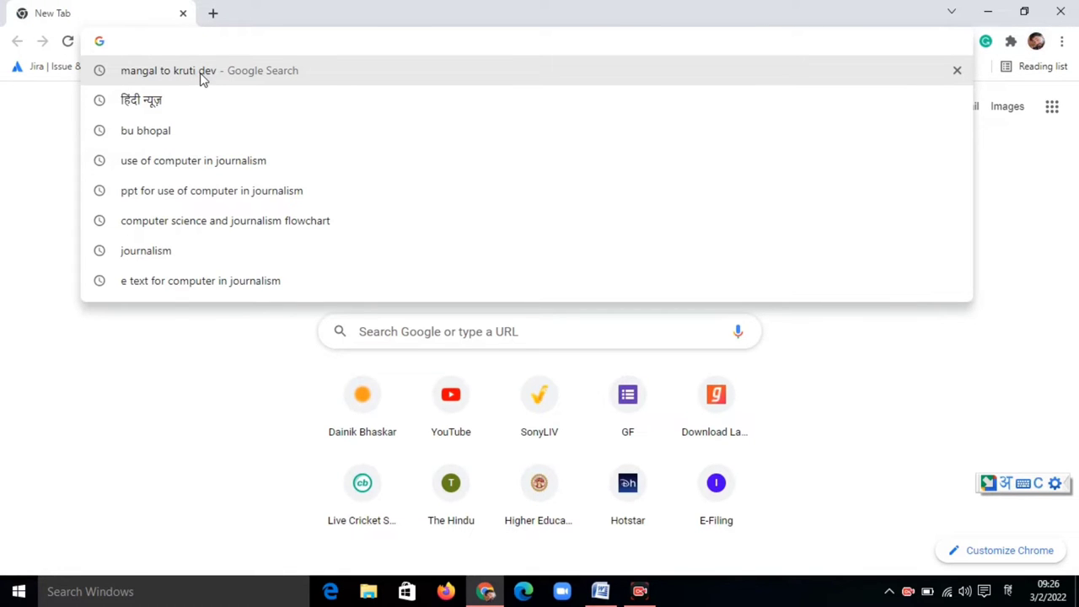
pyautogui.click(202, 74)
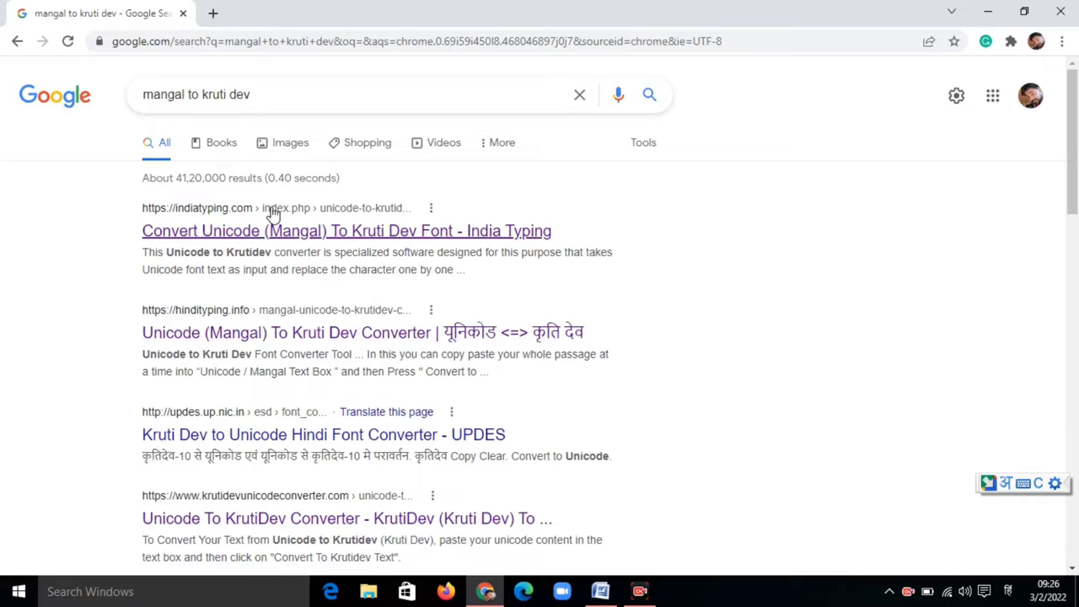
pyautogui.scroll(-2, 283, 349)
pyautogui.click(287, 362)
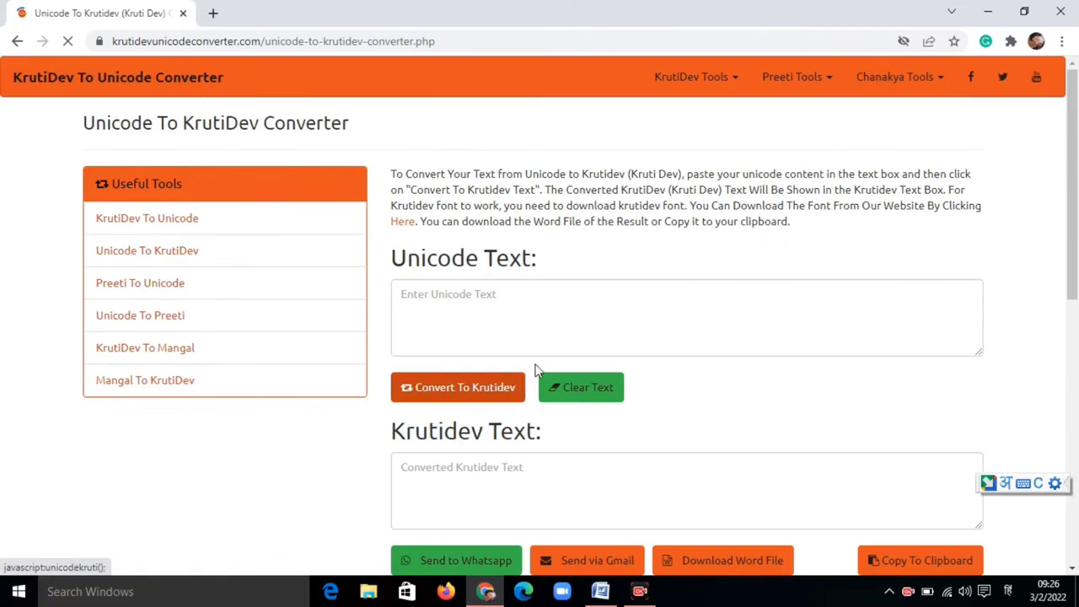
# Step: Test-paste the Hindi paragraph into the Unicode input a few times, then clear it
pyautogui.click(465, 293)
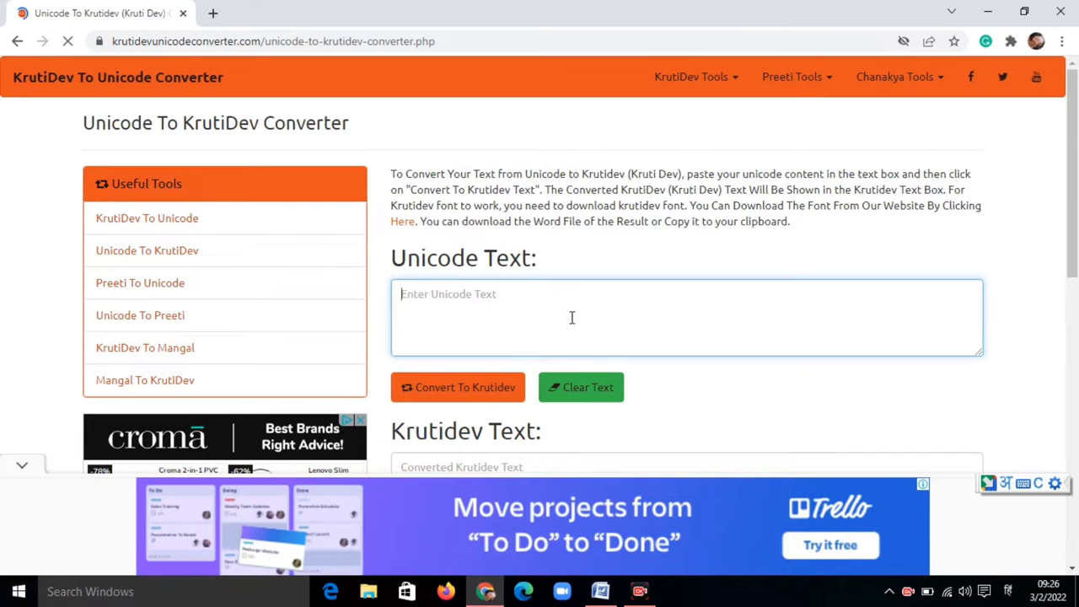
pyautogui.hotkey('ctrl', 'v')
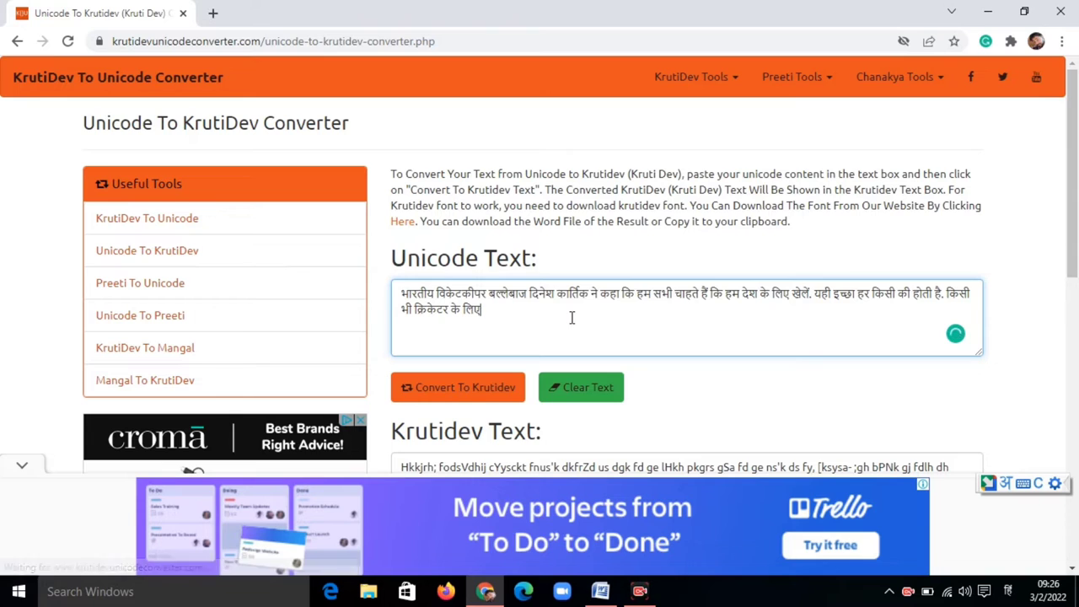
pyautogui.press('Return')
pyautogui.hotkey('ctrl', 'v')
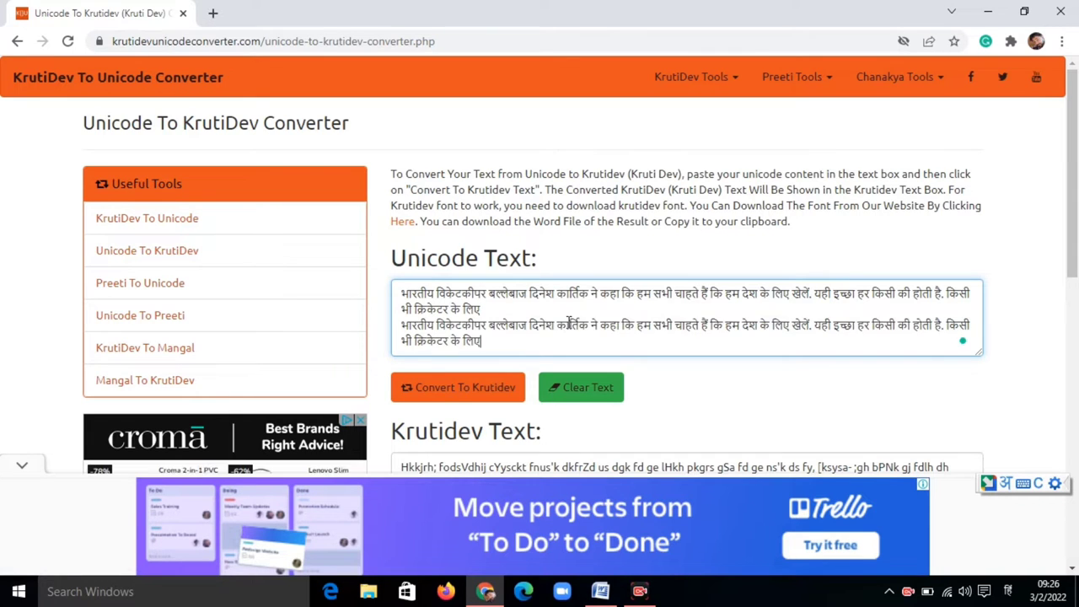
pyautogui.press('Return')
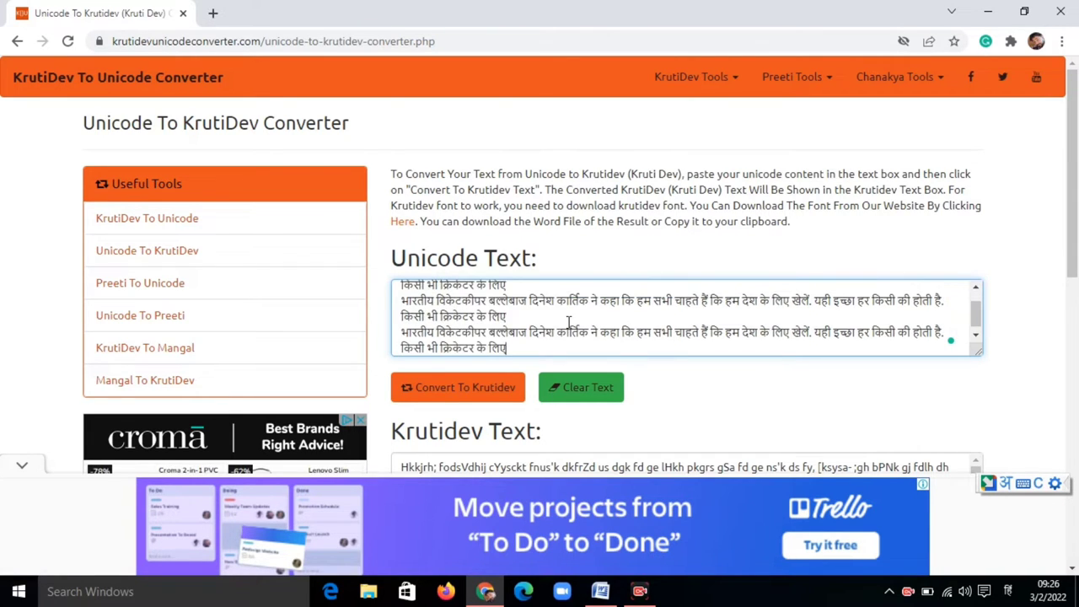
pyautogui.hotkey('ctrl', 'v')
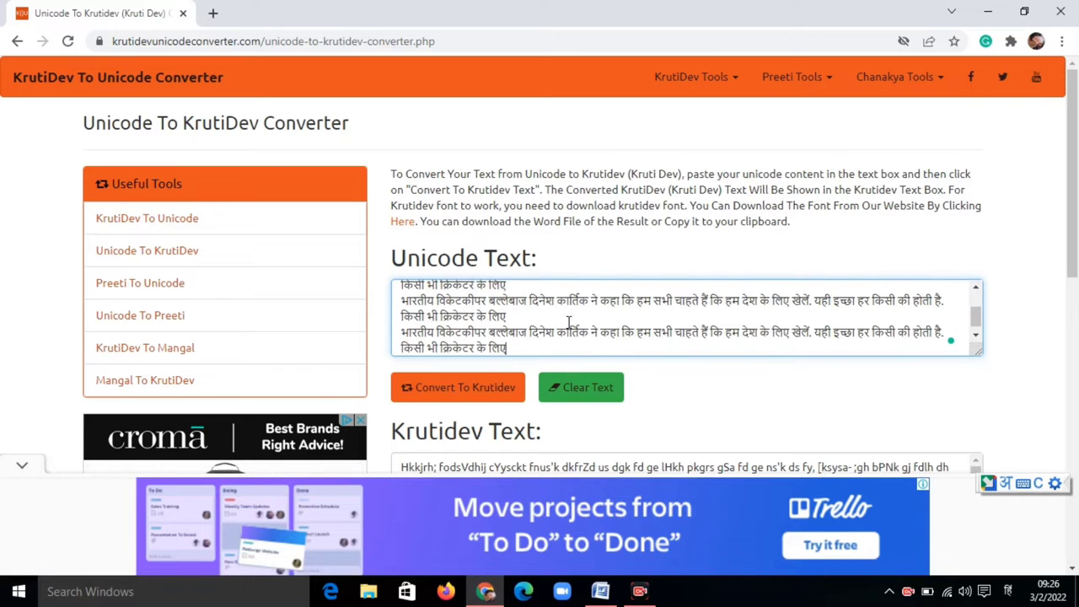
pyautogui.hotkey('ctrl', 'a')
pyautogui.press('BackSpace')
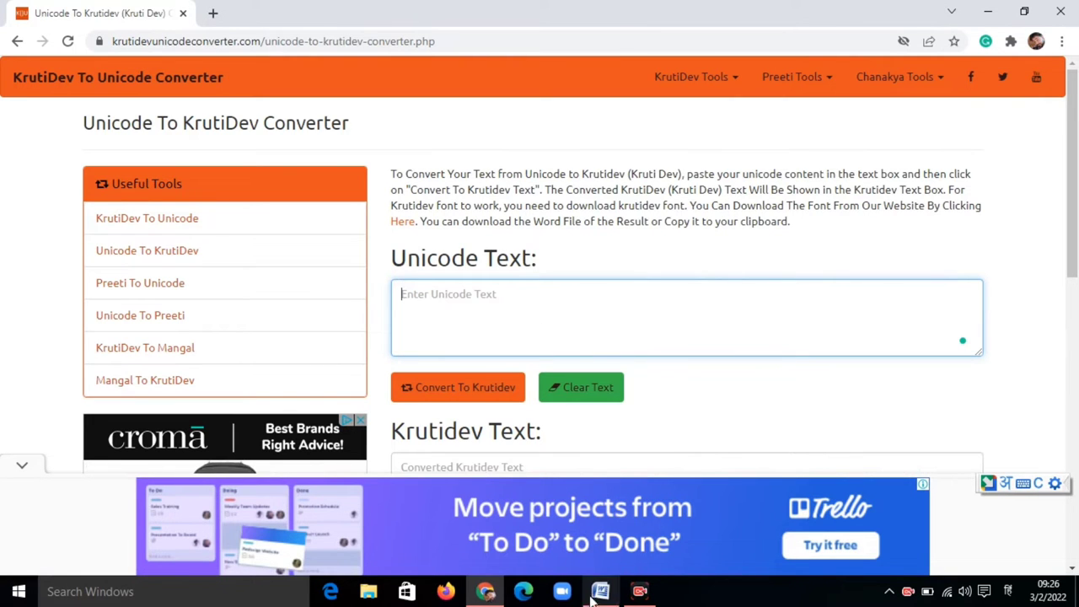
# Step: Copy all six Hindi paragraphs from Word into the Unicode input and convert them to Krutidev
pyautogui.click(611, 594)
pyautogui.hotkey('ctrl', 'a')
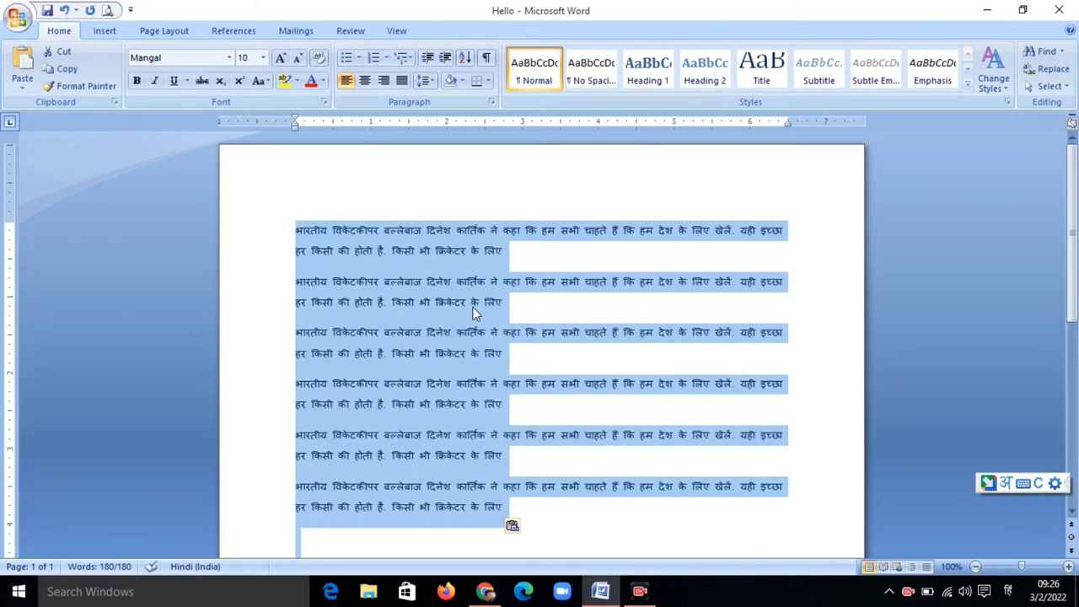
pyautogui.hotkey('ctrl', 'c')
pyautogui.click(485, 591)
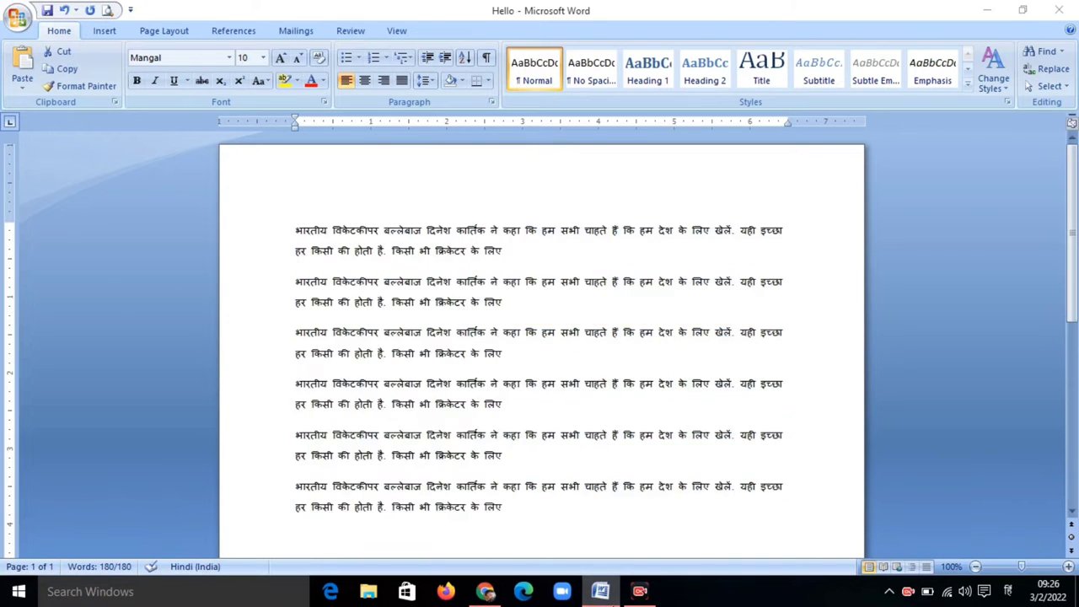
pyautogui.hotkey('ctrl', 'v')
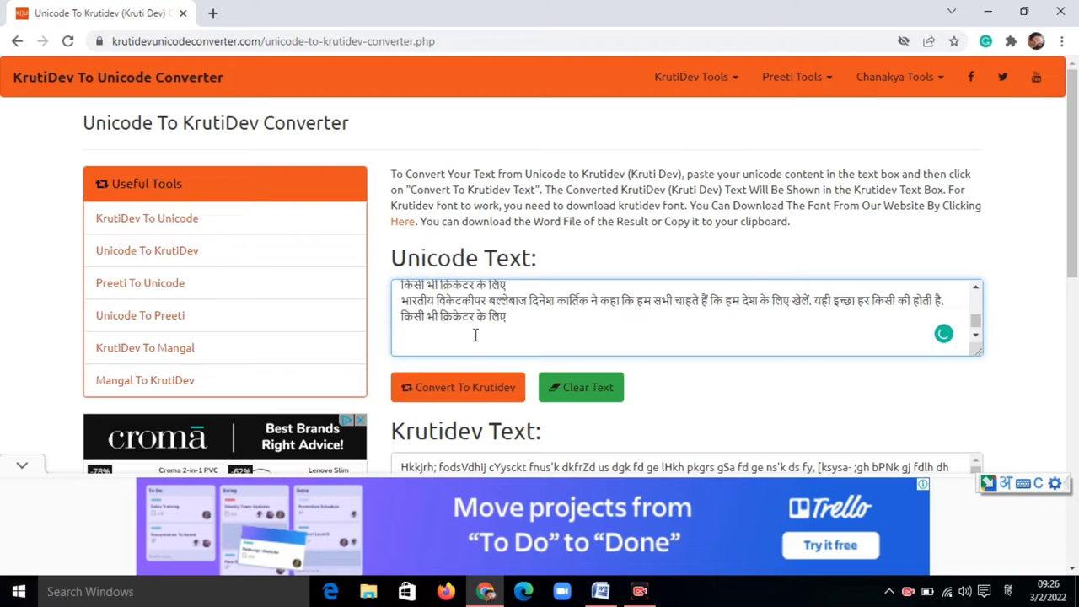
pyautogui.scroll(2, 475, 334)
pyautogui.scroll(-2, 475, 329)
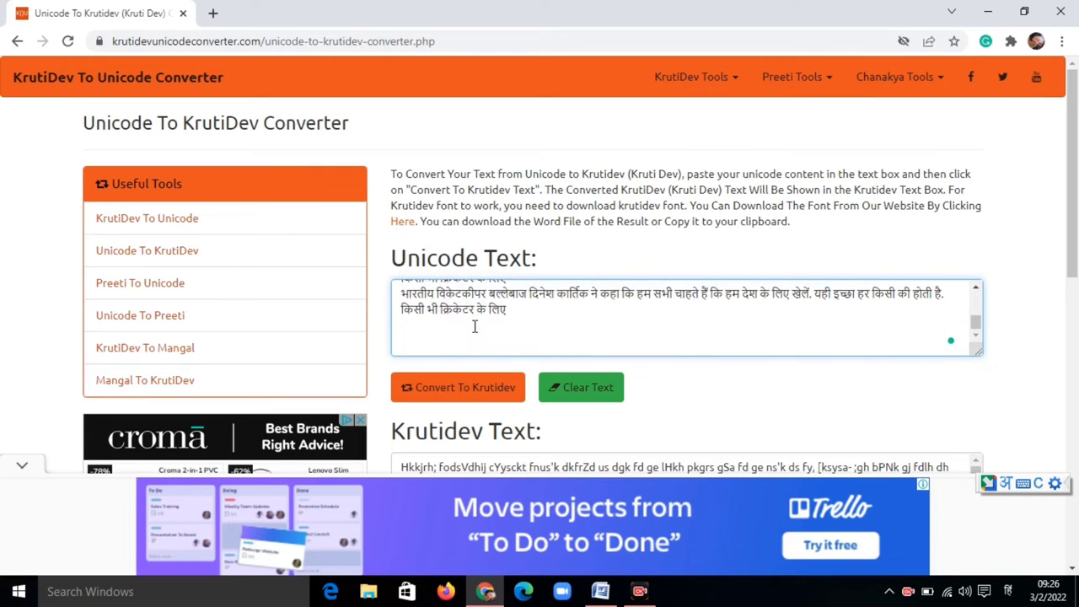
pyautogui.click(460, 397)
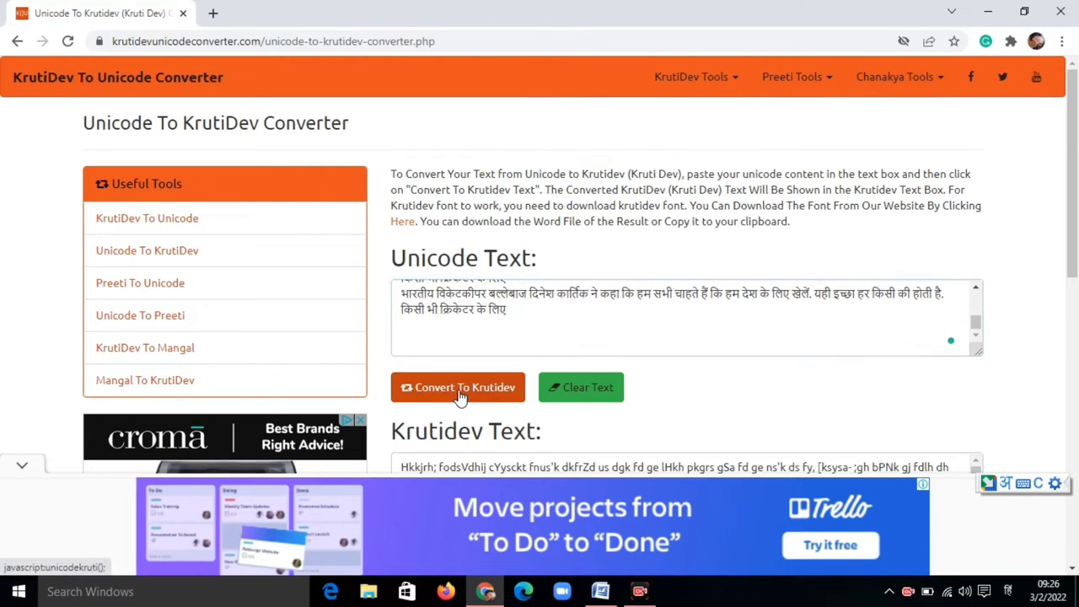
# Step: Dismiss the advertisement covering the converted Krutidev output
pyautogui.click(22, 466)
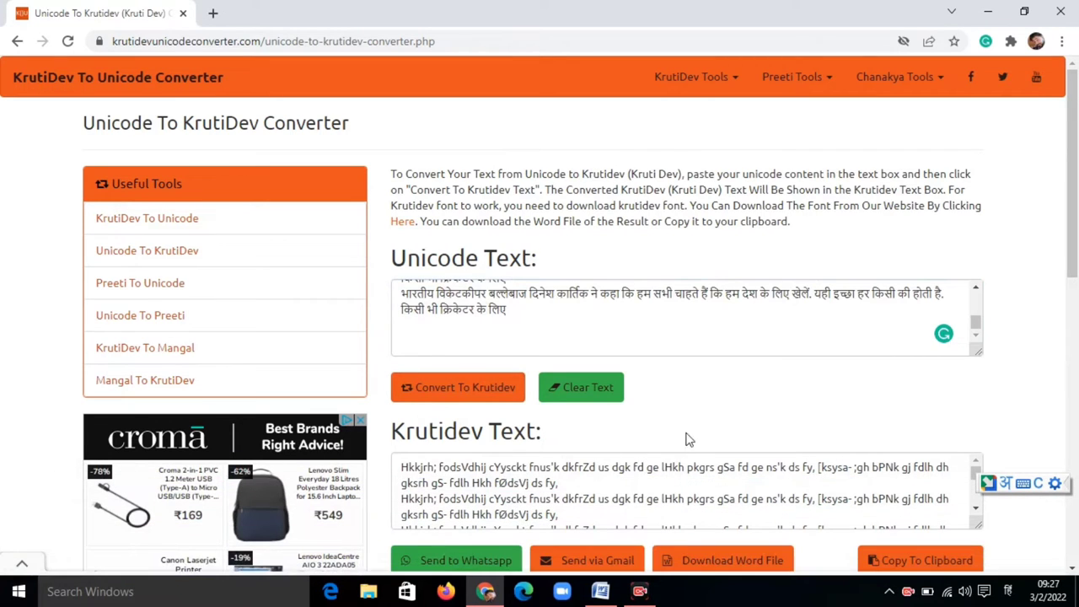
pyautogui.scroll(-1, 564, 506)
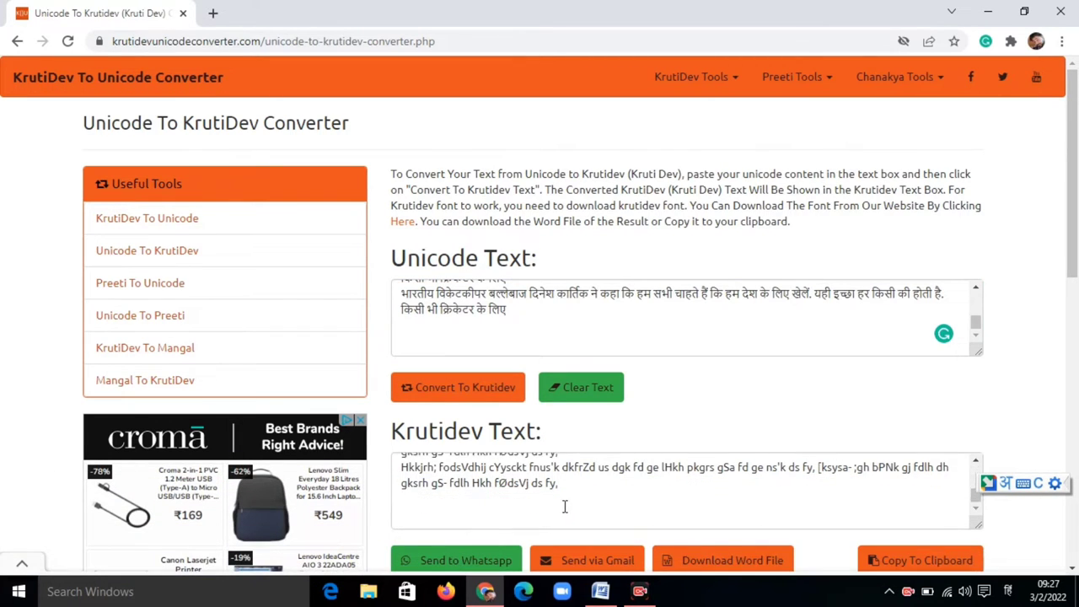
pyautogui.scroll(1, 564, 507)
pyautogui.scroll(-1, 531, 498)
pyautogui.scroll(1, 534, 497)
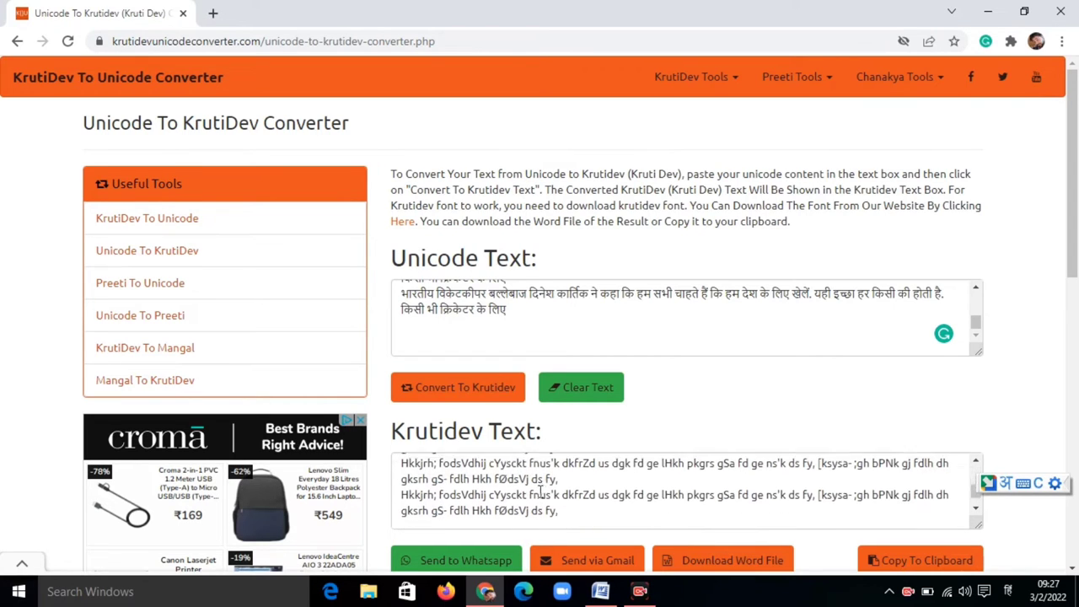
pyautogui.scroll(-1, 540, 493)
pyautogui.scroll(1, 540, 493)
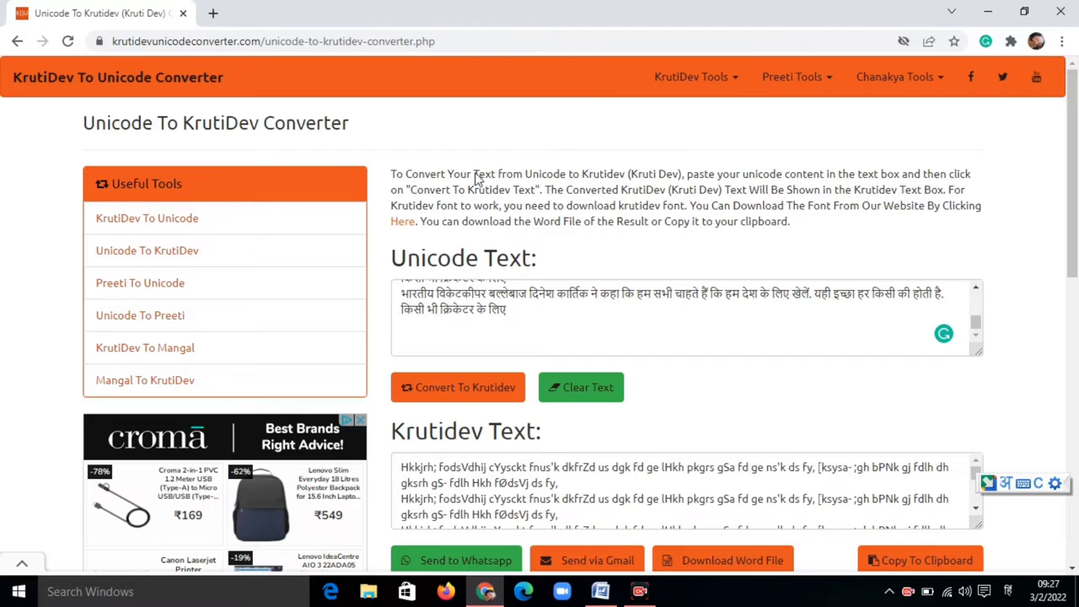
# Step: Select all the converted Krutidev text, then place the cursor after the Hindi text in Word
pyautogui.click(468, 503)
pyautogui.hotkey('ctrl', 'a')
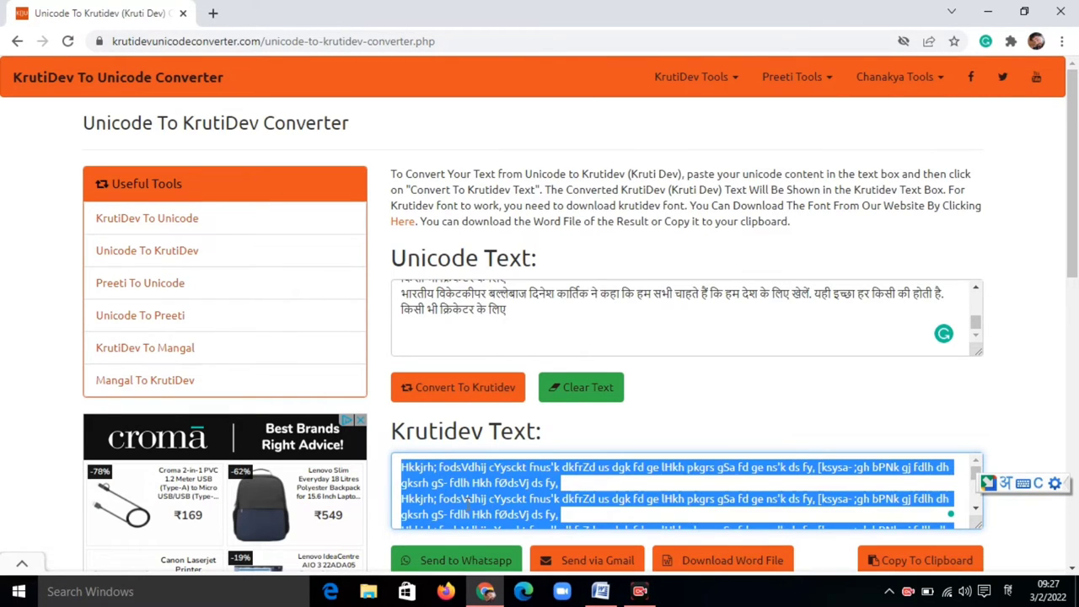
pyautogui.hotkey('alt', 'Tab')
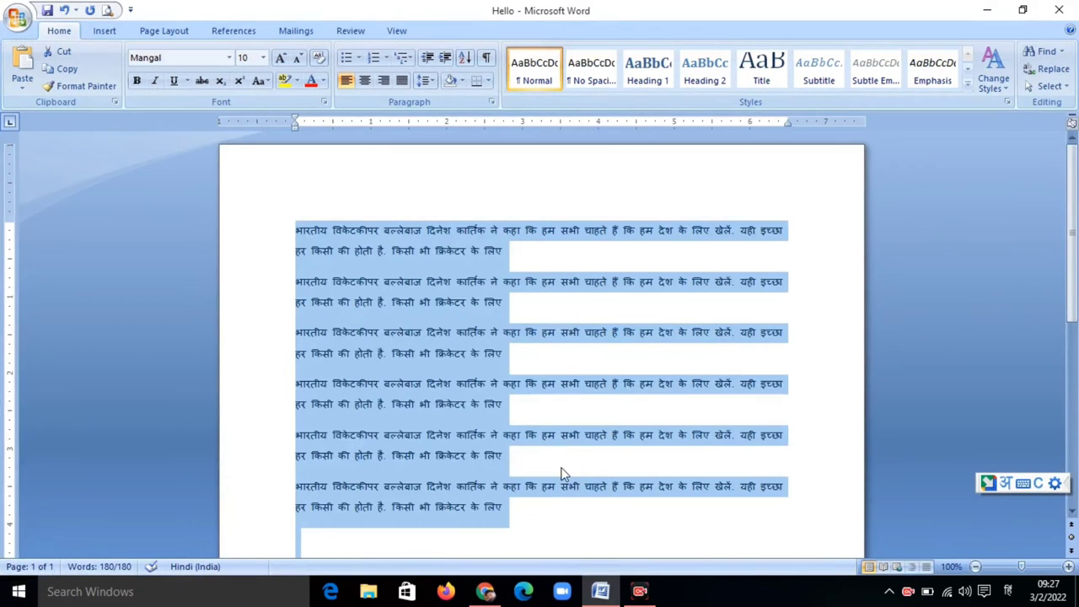
pyautogui.click(536, 524)
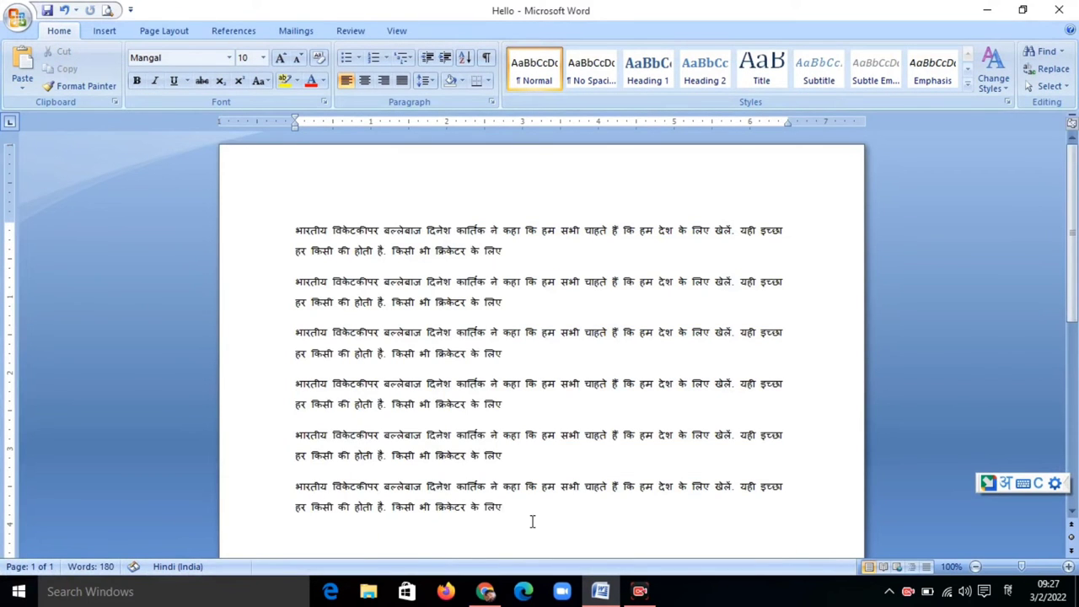
# Step: Paste the converted Kruti Dev text below the Hindi paragraphs and set it to DevLys 010
pyautogui.hotkey('ctrl', 'v')
pyautogui.hotkey('ctrl', 'v')
pyautogui.hotkey('ctrl', 'v')
pyautogui.hotkey('ctrl', 'v')
pyautogui.hotkey('ctrl', 'v')
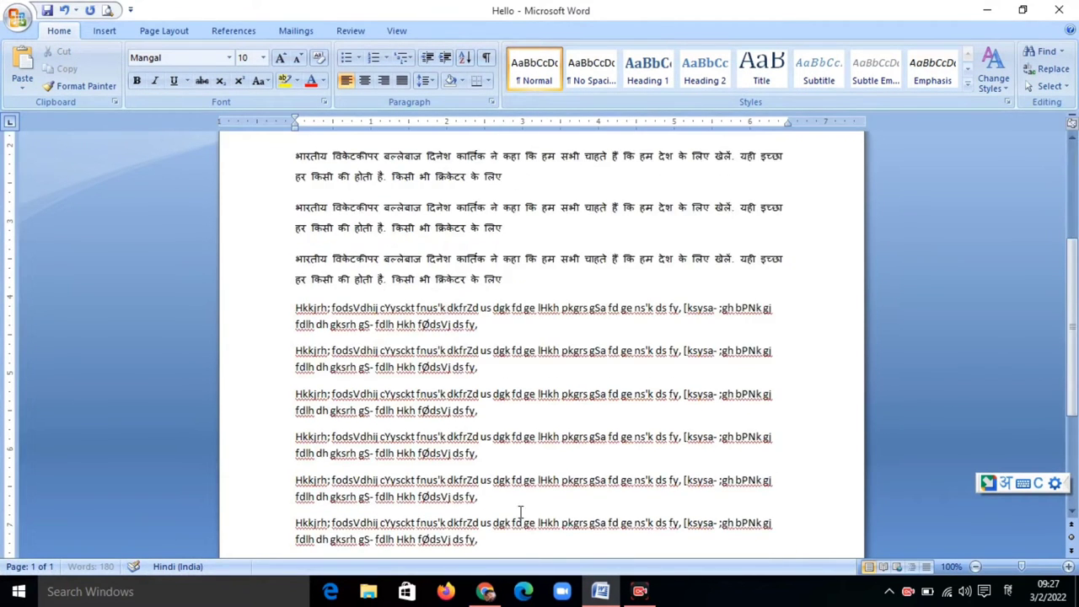
pyautogui.hotkey('ctrl', 'v')
pyautogui.moveTo(495, 477); pyautogui.dragTo(296, 230)
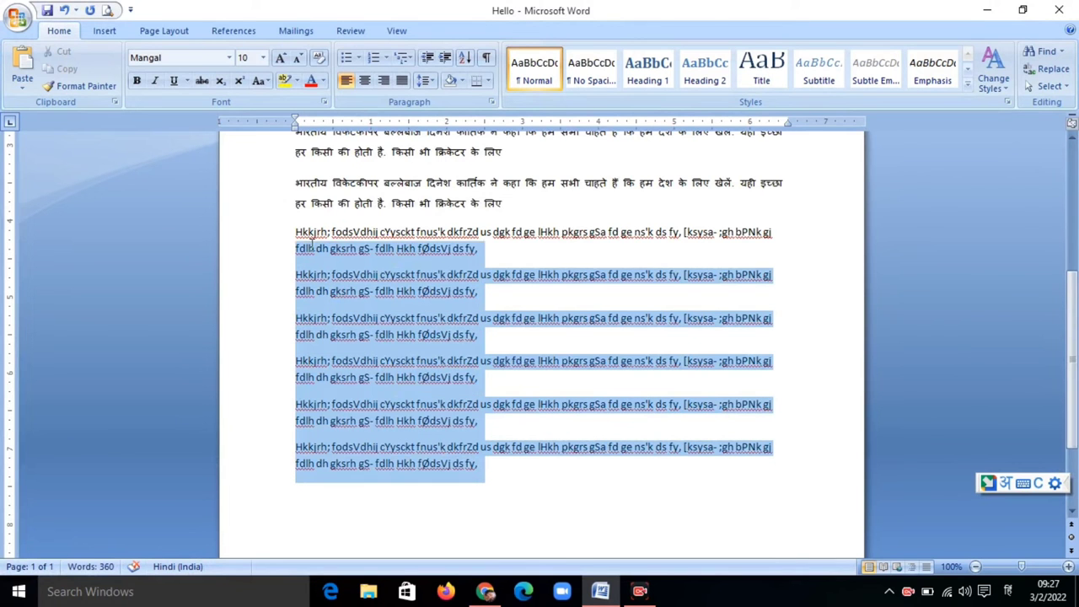
pyautogui.click(228, 59)
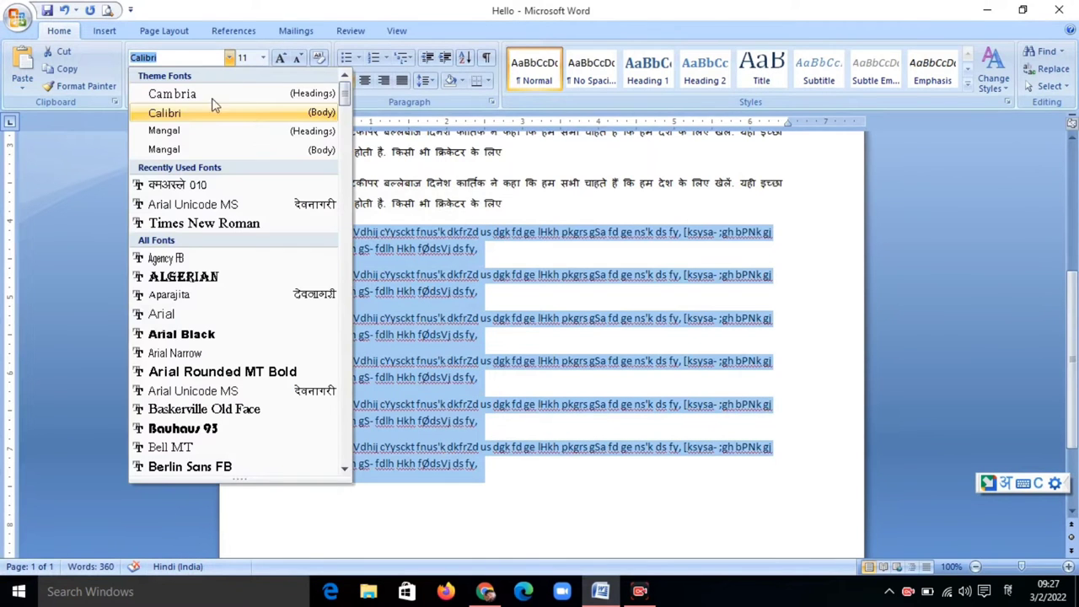
pyautogui.click(200, 183)
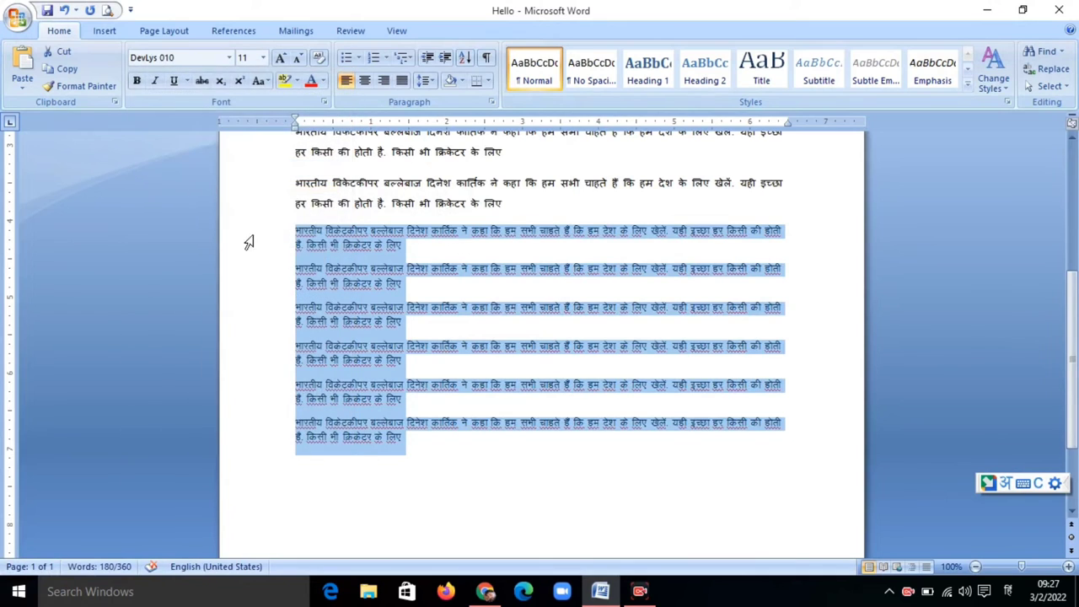
pyautogui.click(369, 270)
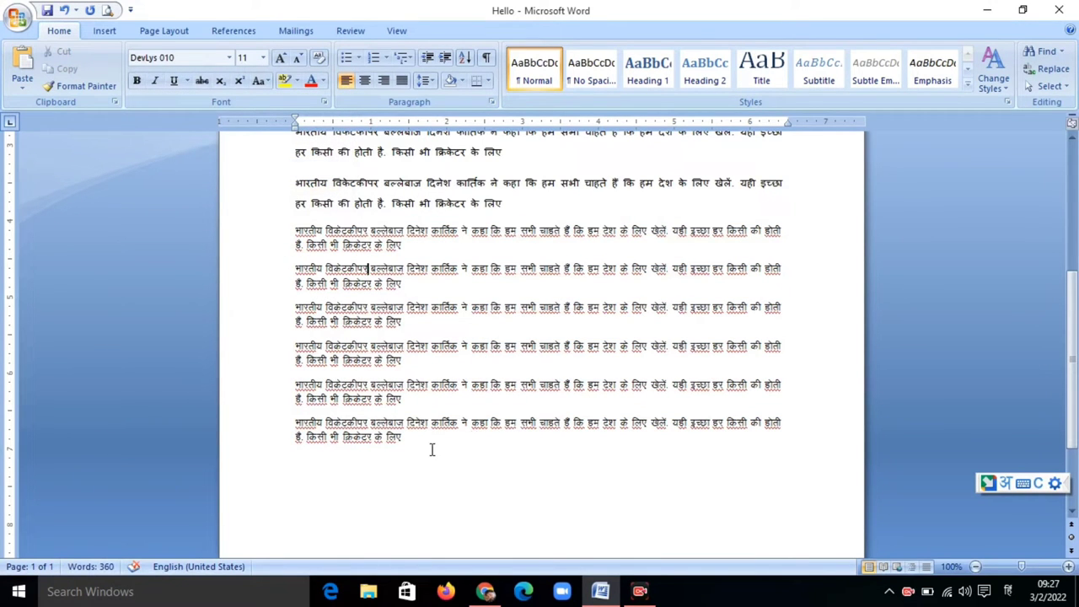
# Step: Reselect the converted paragraphs, paste again, and select the pasted text
pyautogui.moveTo(419, 450)
pyautogui.mouseDown()
pyautogui.moveTo(317, 233)
pyautogui.moveTo(322, 243)
pyautogui.mouseUp()
pyautogui.hotkey('ctrl', 'c')
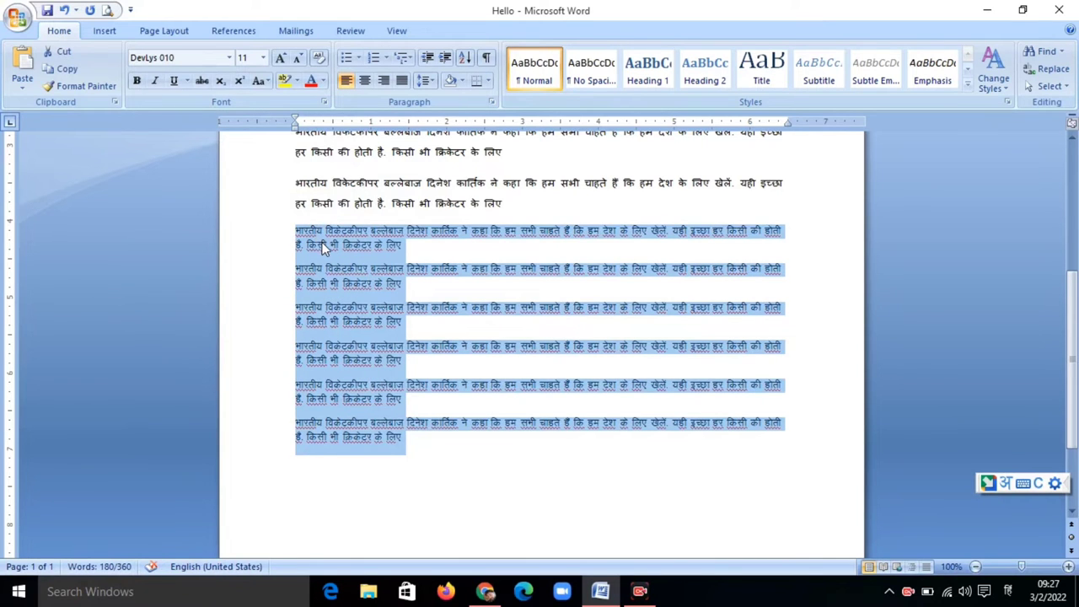
pyautogui.click(324, 244)
pyautogui.hotkey('ctrl', 'v')
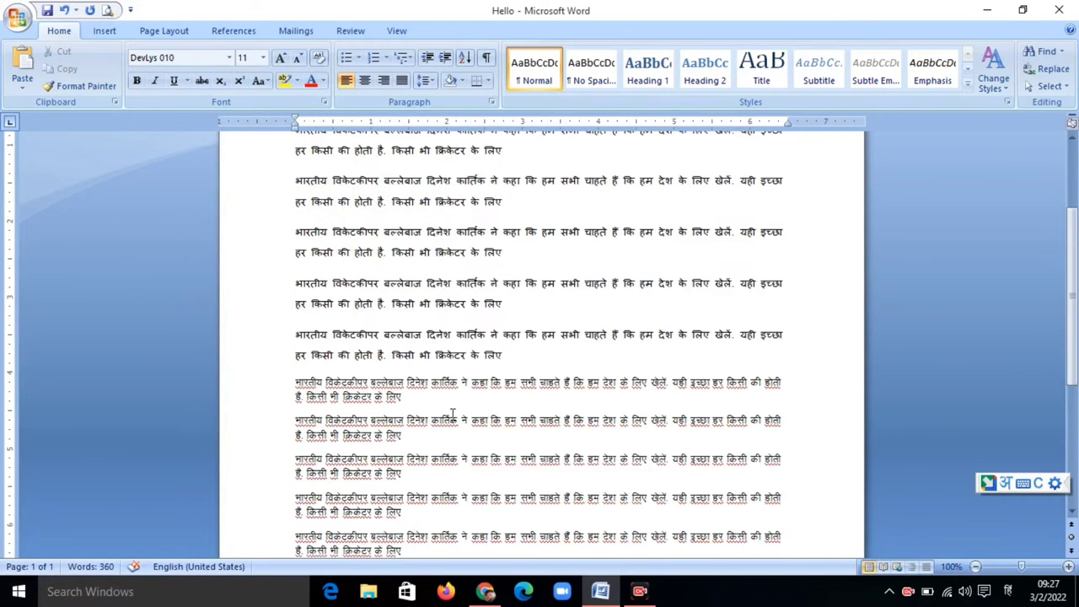
pyautogui.moveTo(506, 354); pyautogui.dragTo(299, 240)
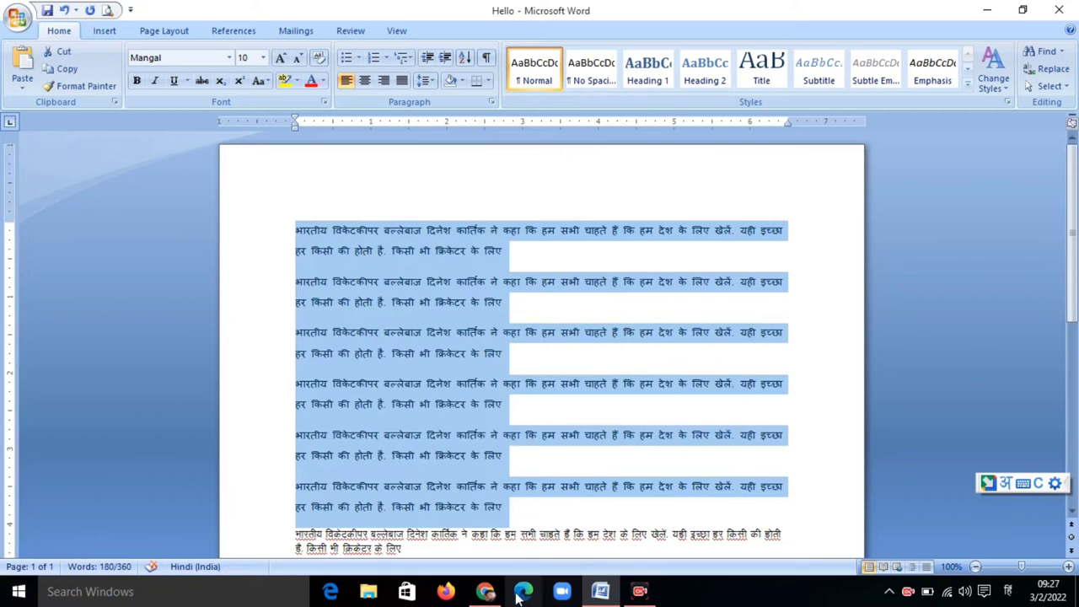
# Step: Return to the 'mangal to kruti dev' results and open indiatyping.com's converter, closing its ad bar
pyautogui.click(487, 592)
pyautogui.click(16, 40)
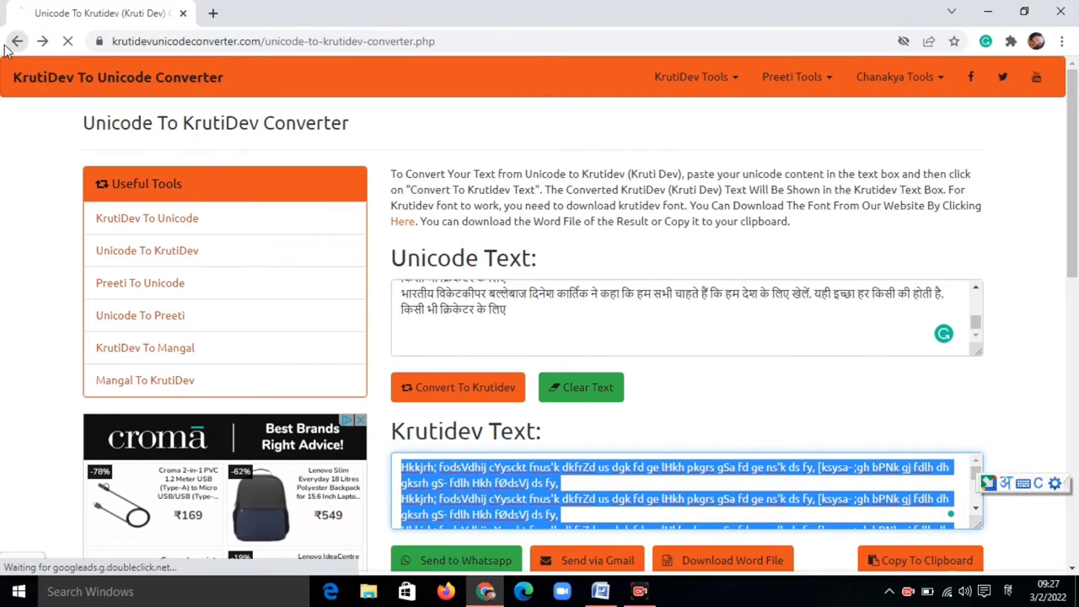
pyautogui.scroll(-2, 380, 338)
pyautogui.scroll(2, 374, 228)
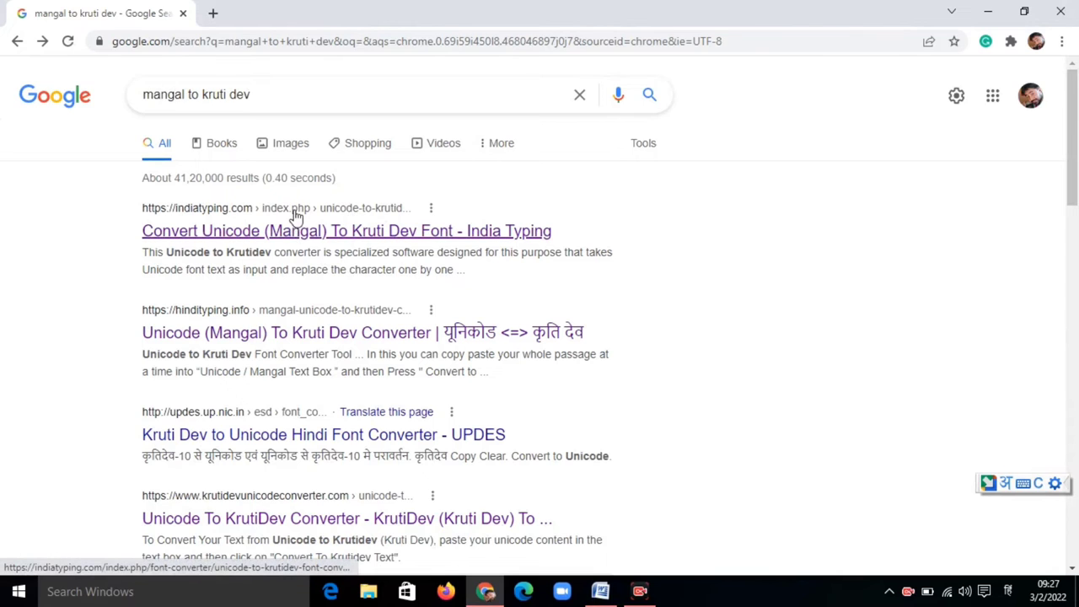
pyautogui.click(301, 239)
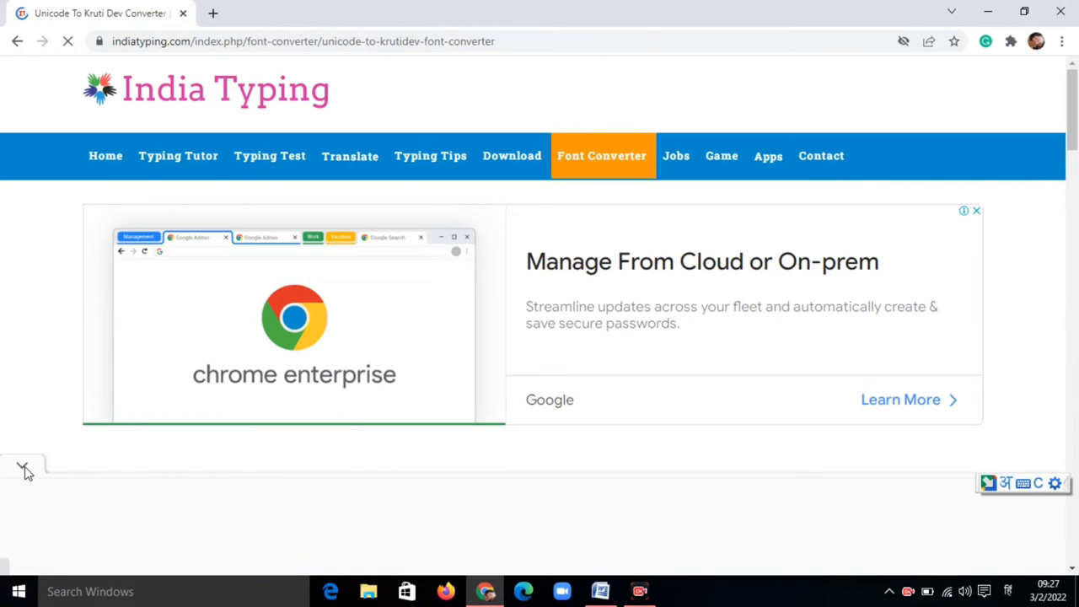
pyautogui.click(23, 467)
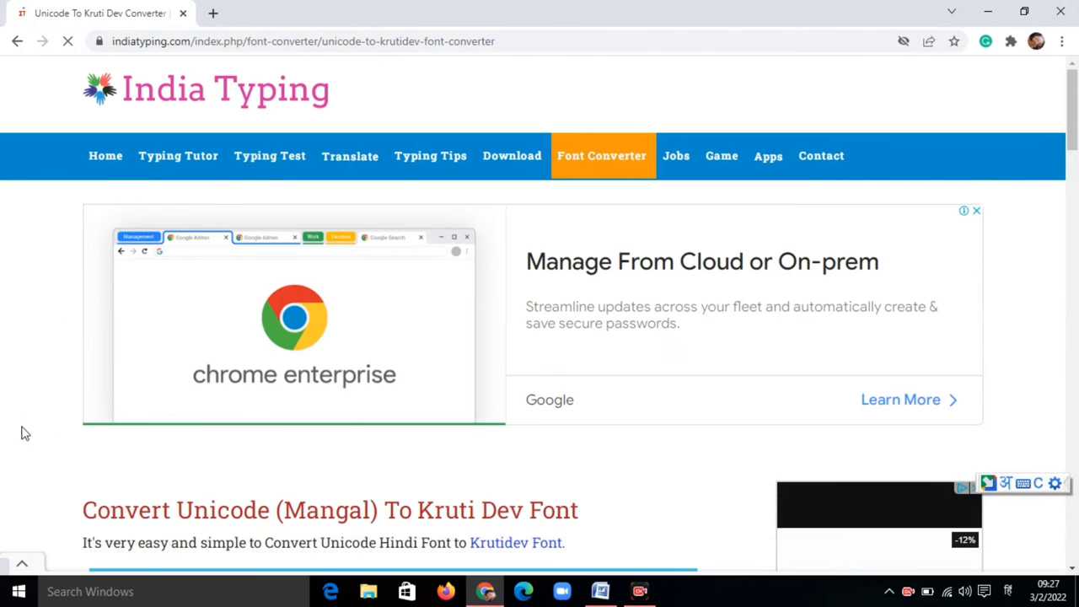
pyautogui.scroll(-2, 21, 435)
pyautogui.scroll(-3, 22, 438)
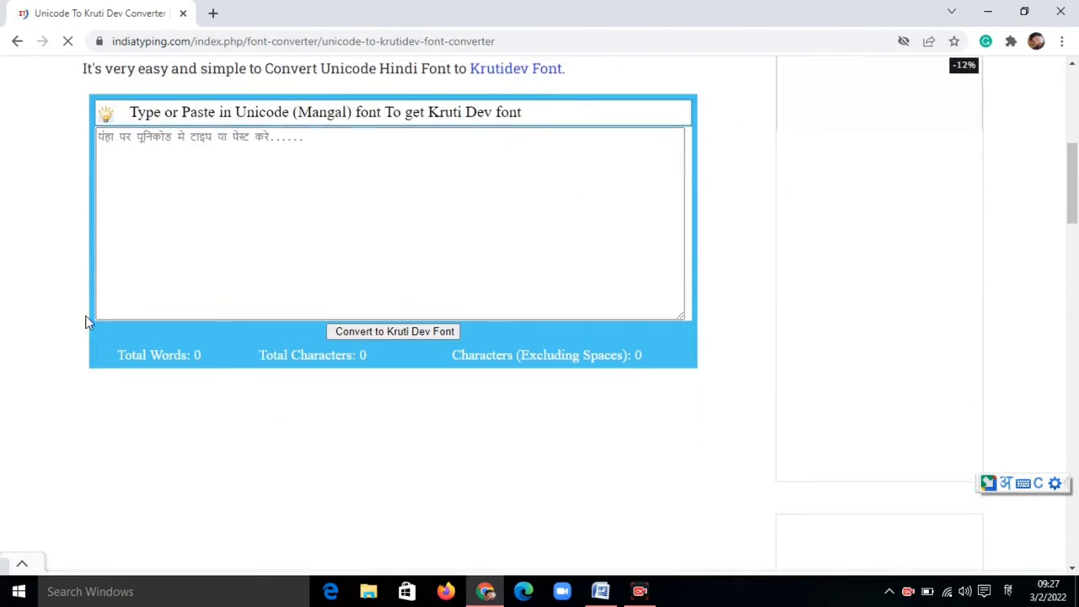
# Step: Paste the Mangal paragraphs into India Typing, convert to Kruti Dev, select the output, and return to Word
pyautogui.click(162, 145)
pyautogui.hotkey('ctrl', 'v')
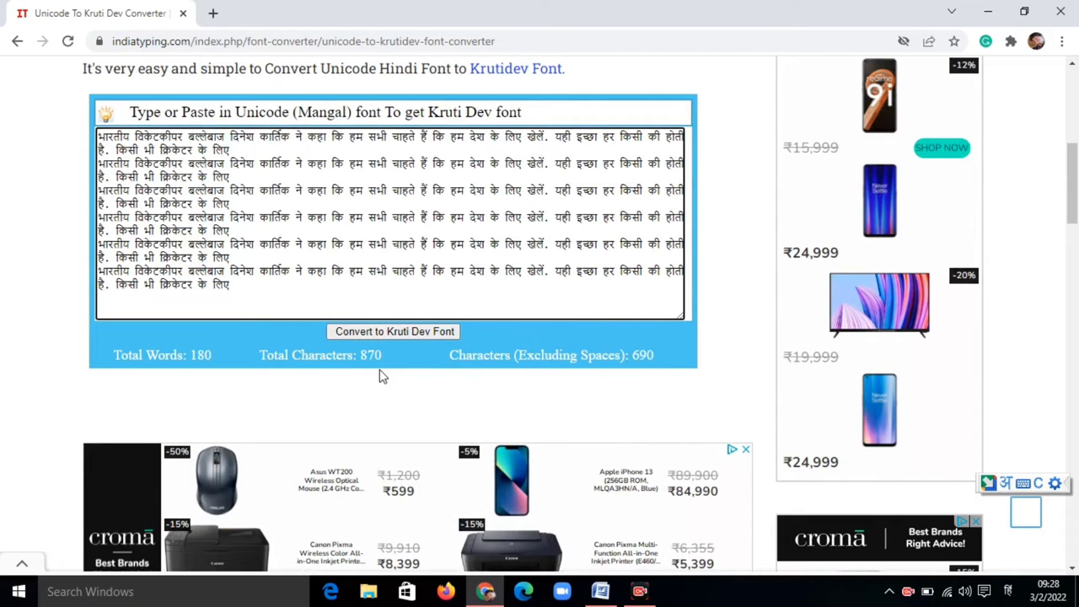
pyautogui.click(358, 333)
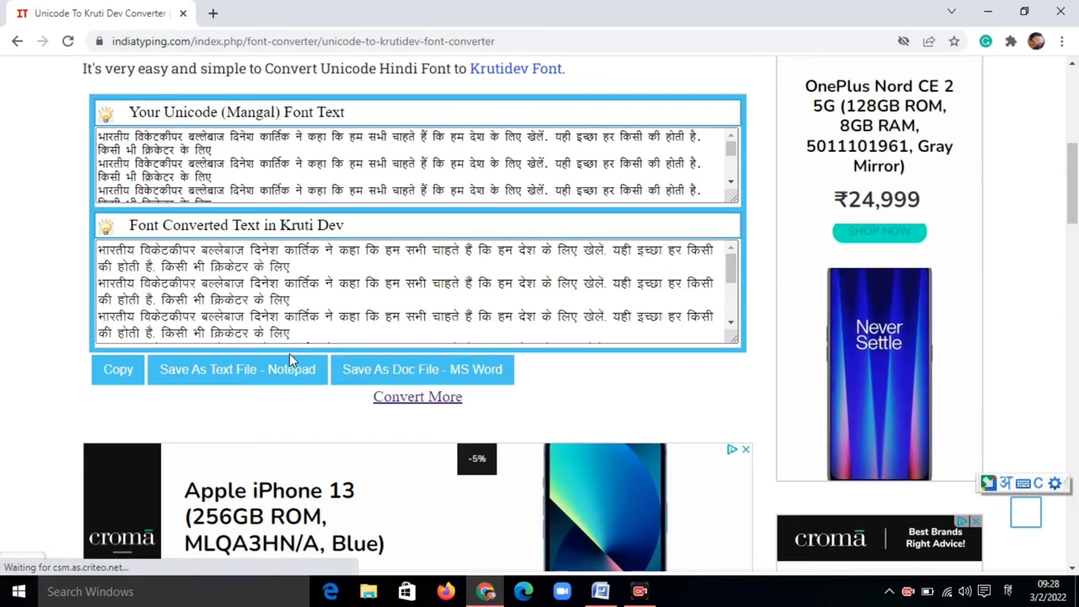
pyautogui.click(211, 268)
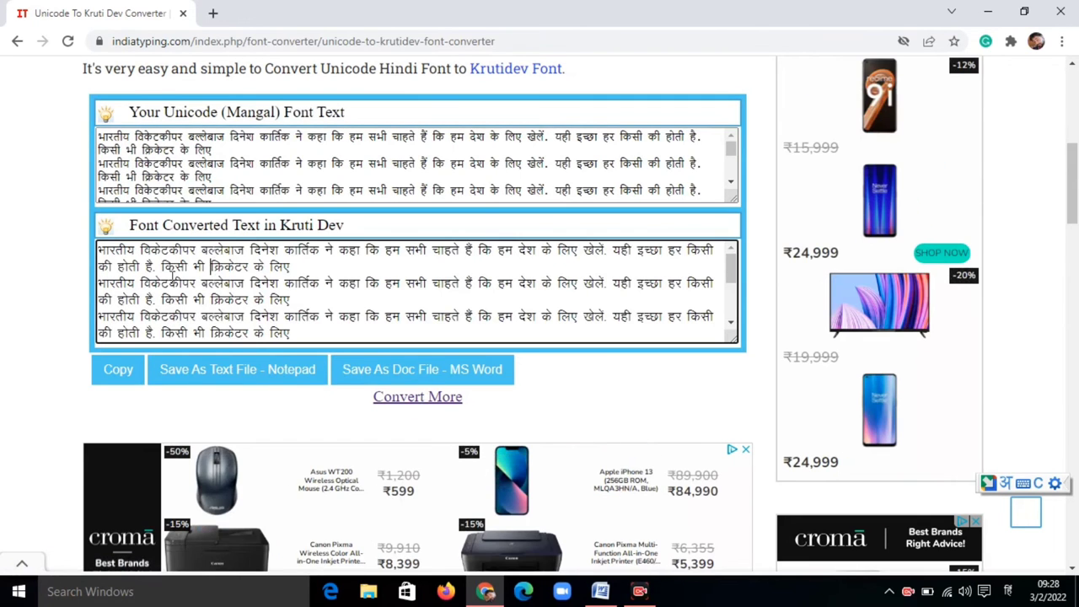
pyautogui.hotkey('ctrl', 'a')
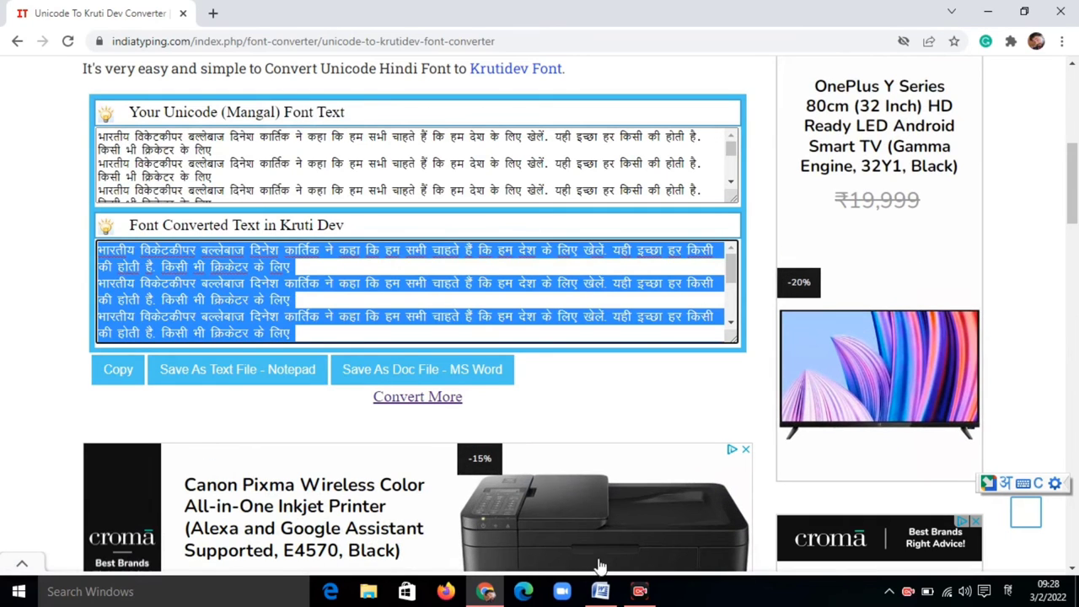
pyautogui.click(600, 590)
# Step: Replace the document's contents with the India Typing Kruti Dev text and format it in DevLys 010
pyautogui.hotkey('ctrl', 'v')
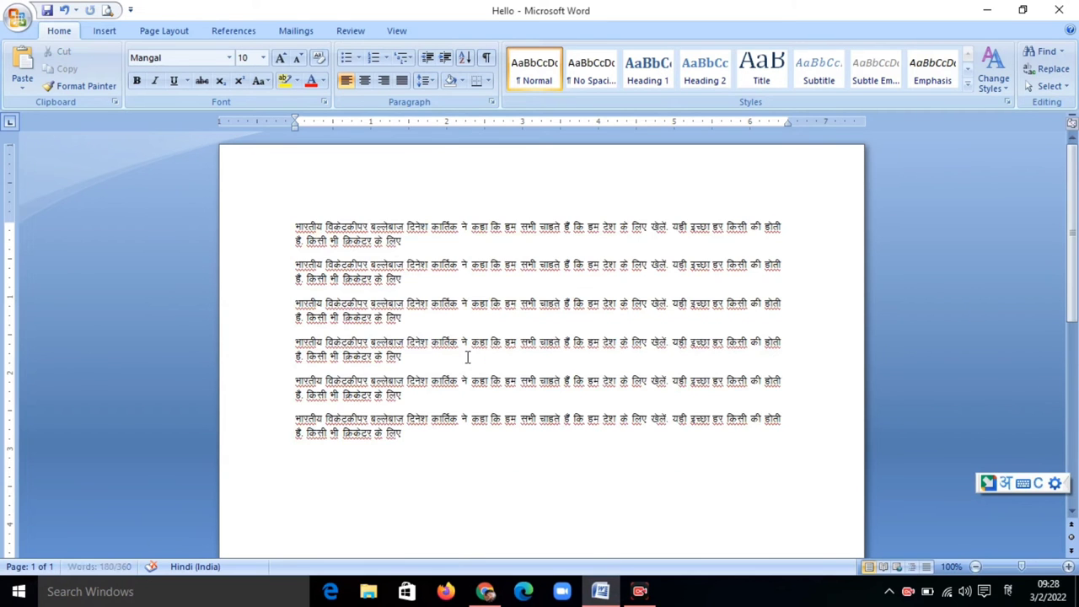
pyautogui.hotkey('ctrl', 'a')
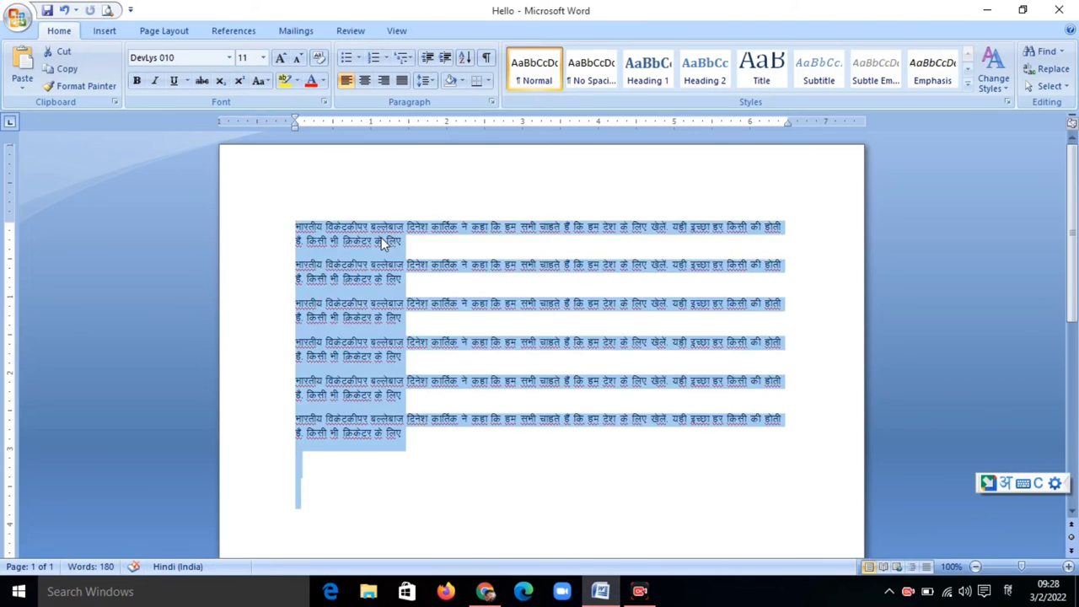
pyautogui.press('Delete')
pyautogui.write("Hkkjrh; fodsVdhij cYysckt fnus'k dkfrZd us dgk fd ge lHkh pkgrs gSa fd ge ns'k ds fy, [ksysa- ;gh bPNk gj fdlh dh gksrh gS- fdlh Hkh fØdsVj ds fy, Hkkjrh; fodsVdhij cYysckt fnus'k dkfrZd us dgk fd ge lHkh pkgrs gSa fd ge ns'k ds fy, [ksysa- ;gh bPNk gj fdlh dh gksrh gS- fdlh Hkh fØdsVj ds fy, Hkkjrh; fodsVdhij cYysckt fnus'k dkfrZd us dgk fd ge lHkh pkgrs gSa fd ge ns'k ds fy, [ksysa- ;gh bPNk gj fdlh dh gksrh gS- fdlh Hkh fØdsVj ds fy, Hkkjrh; fodsVdhij cYysckt fnus'k dkfrZd us dgk fd ge lHkh pkgrs gSa fd ge ns'k ds fy, [ksysa- ;gh bPNk gj fdlh dh gksrh gS- fdlh Hkh fØdsVj ds fy, Hkkjrh; fodsVdhij cYysckt fnus'k dkfrZd us dgk fd ge lHkh pkgrs gSa fd ge ns'k ds fy, [ksysa- ;gh bPNk gj fdlh dh gksrh gS- fdlh Hkh fØdsVj ds fy, Hkkjrh; fodsVdhij cYysckt fnus'k dkfrZd us dgk fd ge lHkh pkgrs gSa fd ge ns'k ds fy, [ksysa- ;gh bPNk gj fdlh dh gksrh gS- fdlh Hkh fØdsVj ds fy,")
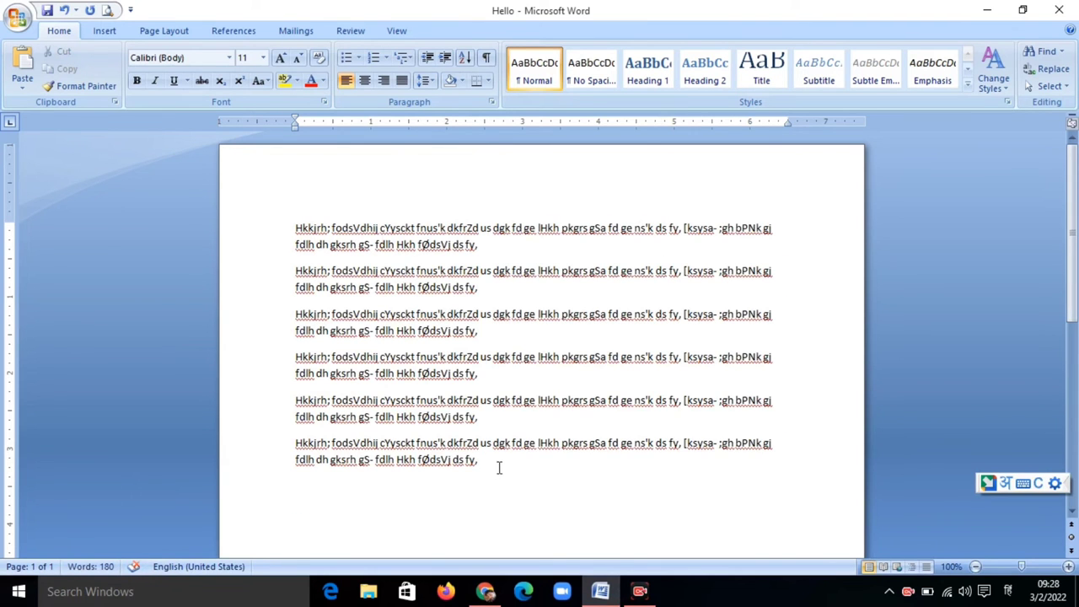
pyautogui.moveTo(497, 466); pyautogui.dragTo(261, 203)
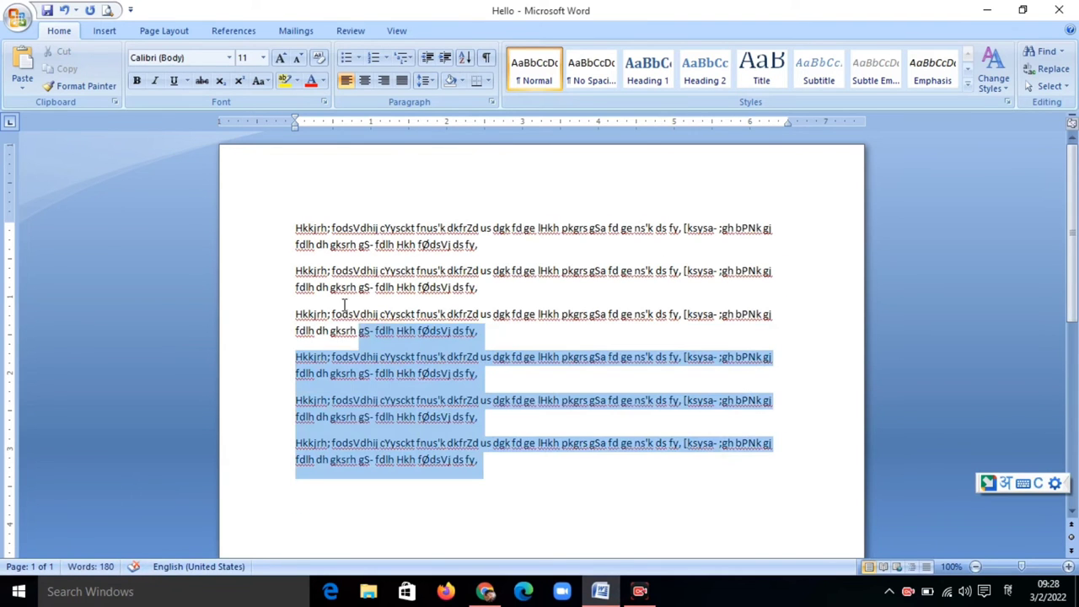
pyautogui.click(229, 57)
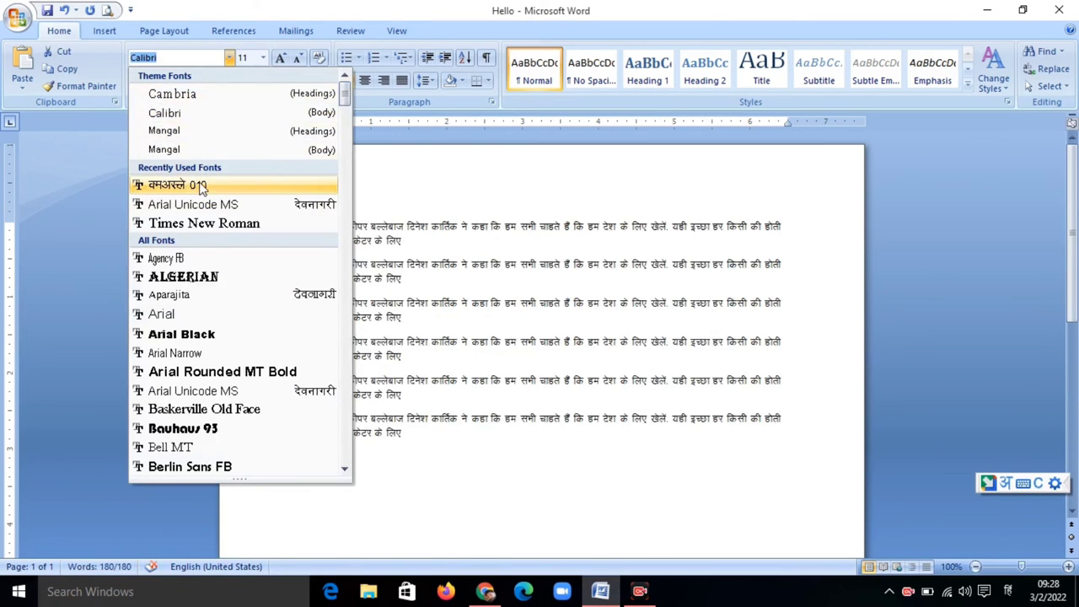
pyautogui.click(200, 185)
pyautogui.click(455, 342)
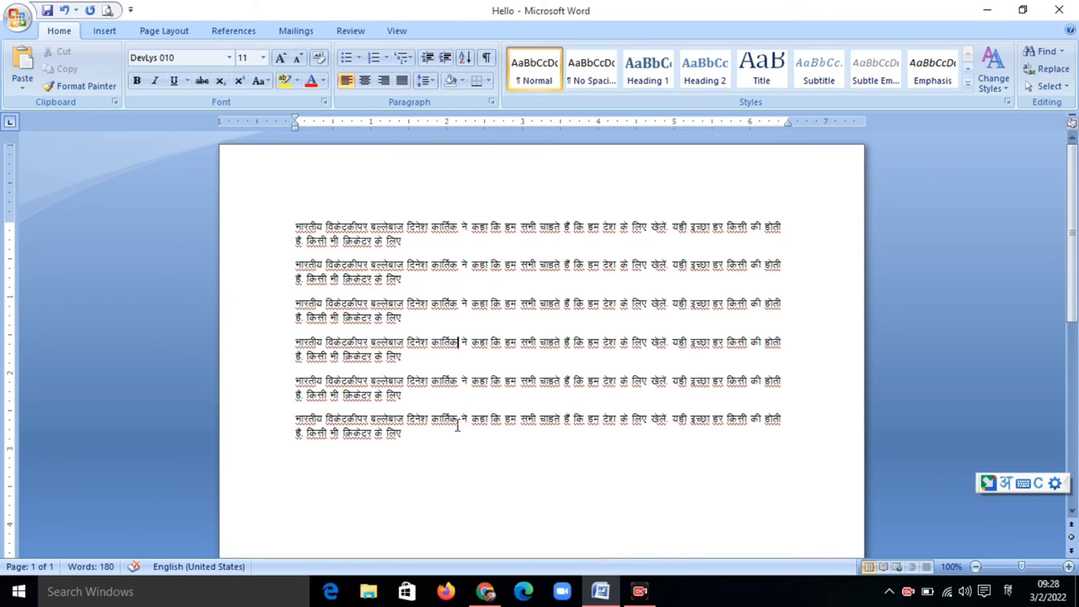
# Step: Check the taskbar input language choices and bring the converter page back up in Chrome
pyautogui.click(1010, 594)
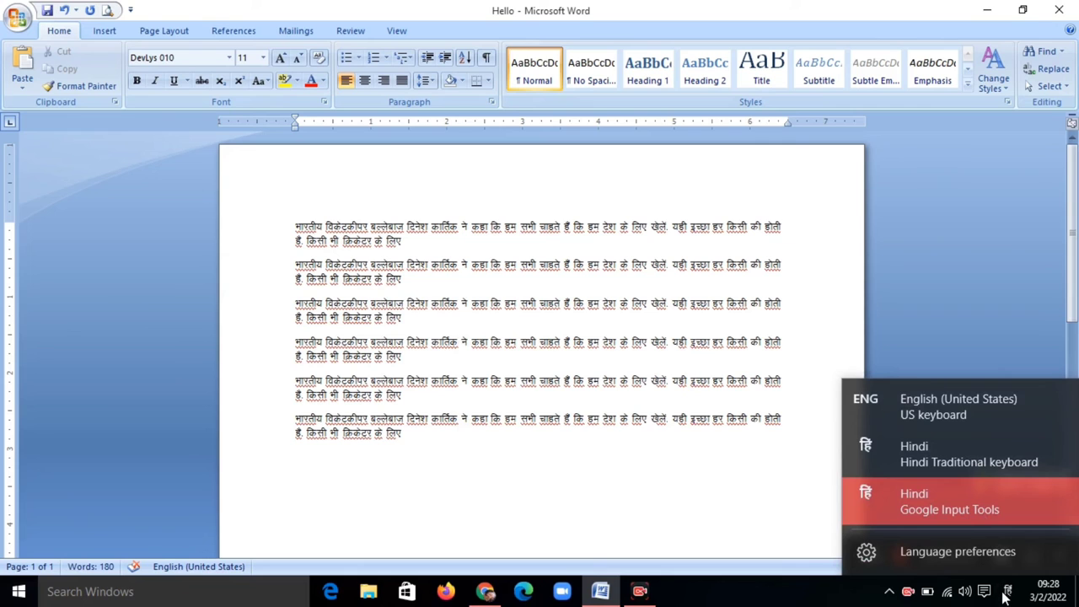
pyautogui.click(1009, 597)
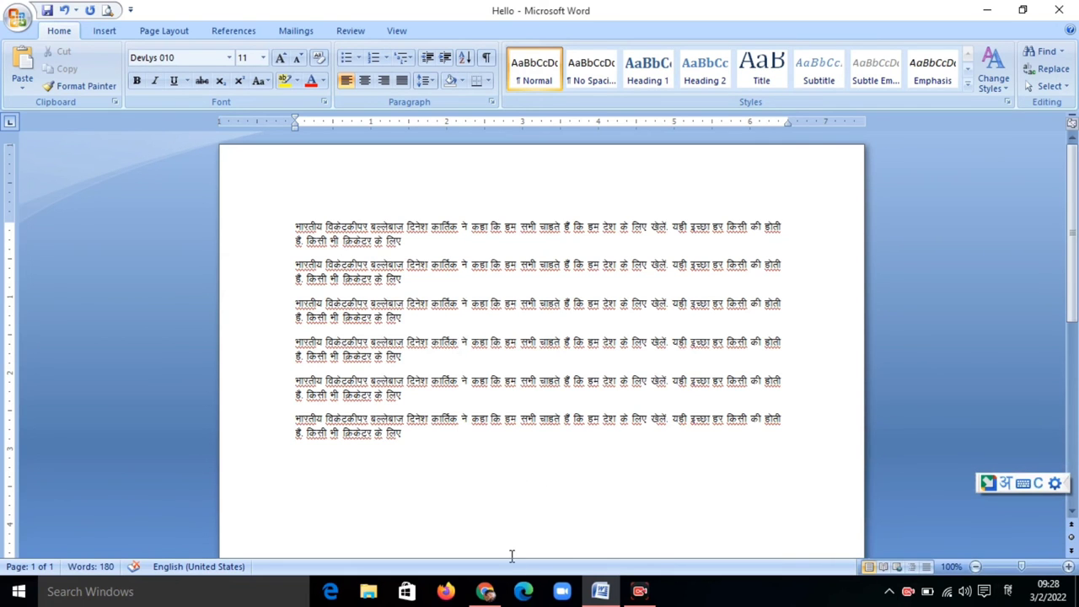
pyautogui.click(486, 592)
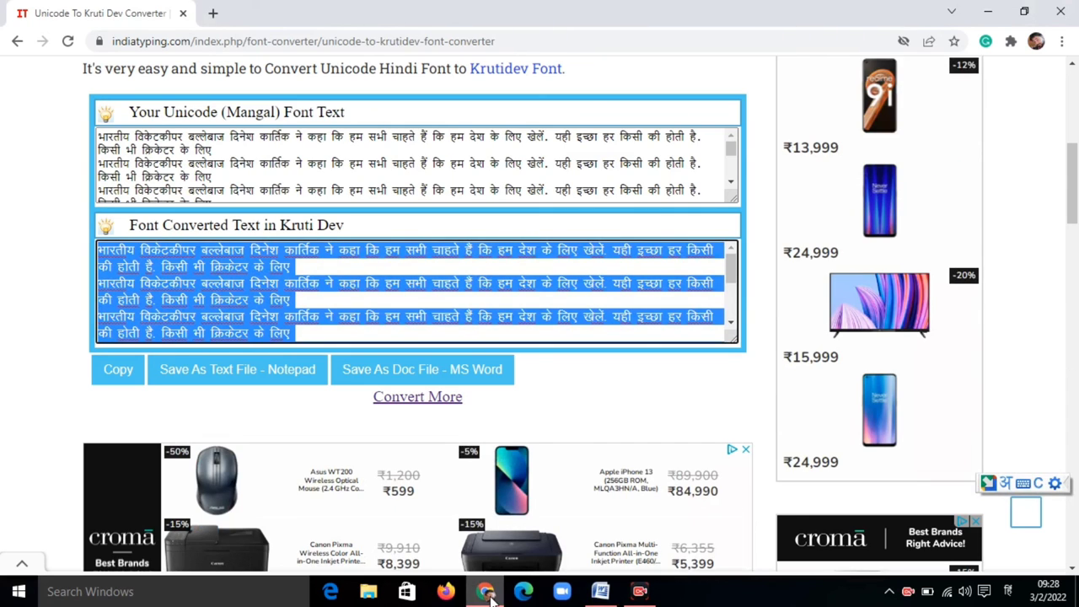
# Step: Return to Word and close the Hello document without saving
pyautogui.click(489, 594)
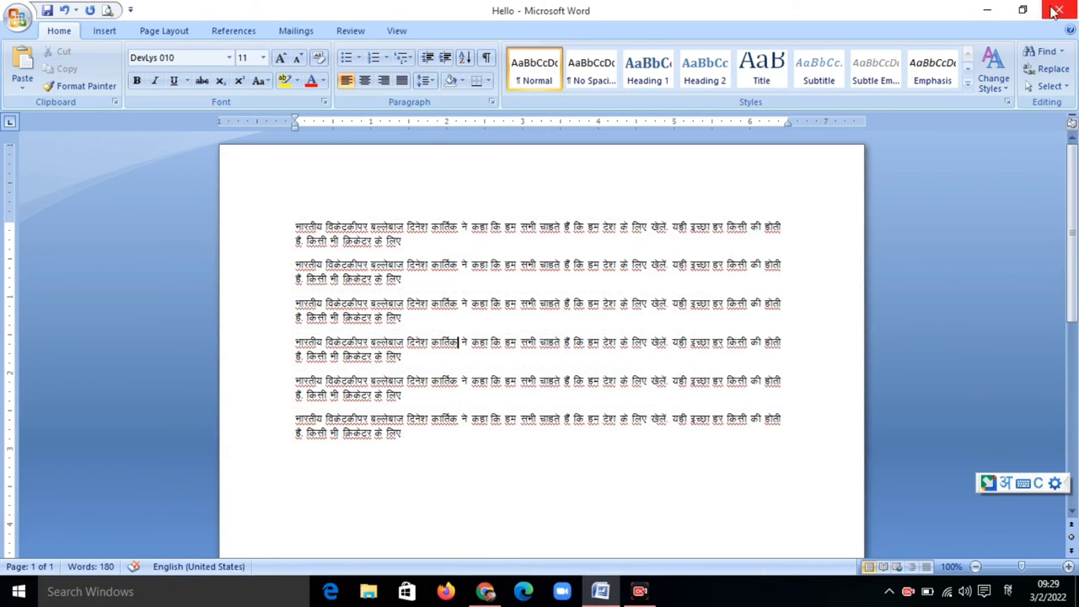
pyautogui.click(1058, 11)
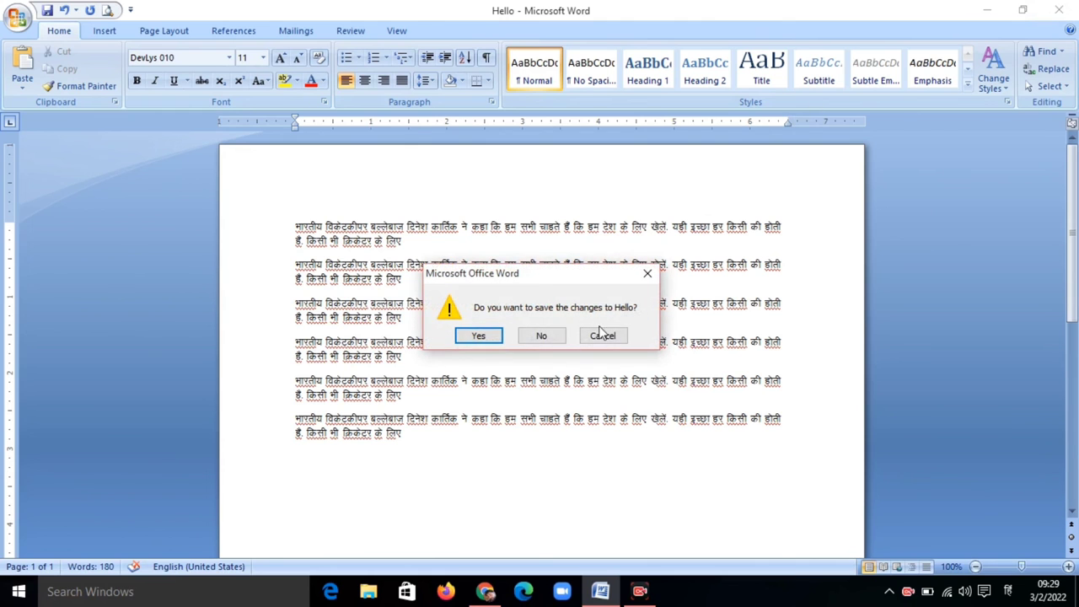
pyautogui.click(563, 337)
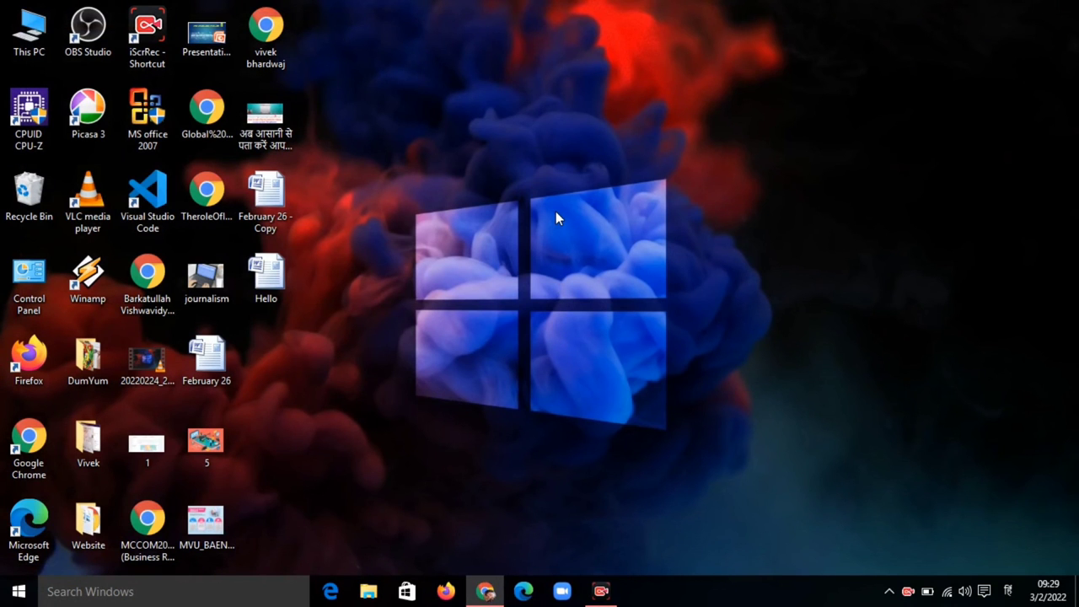